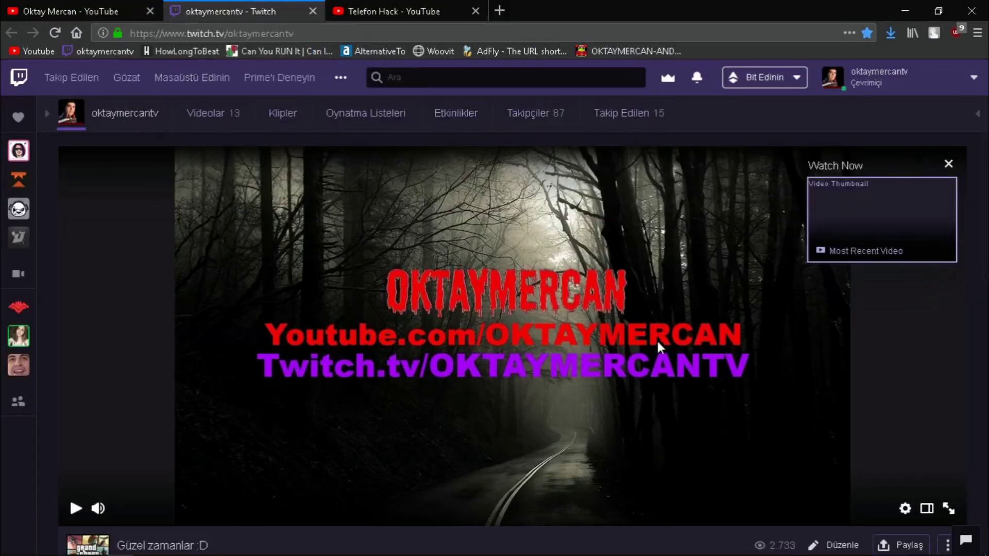
Show the YouTube channel page, minimise that browser window and bring up the Kdenlive website window.
{"action": "left_click", "coordinate": [65, 6]}
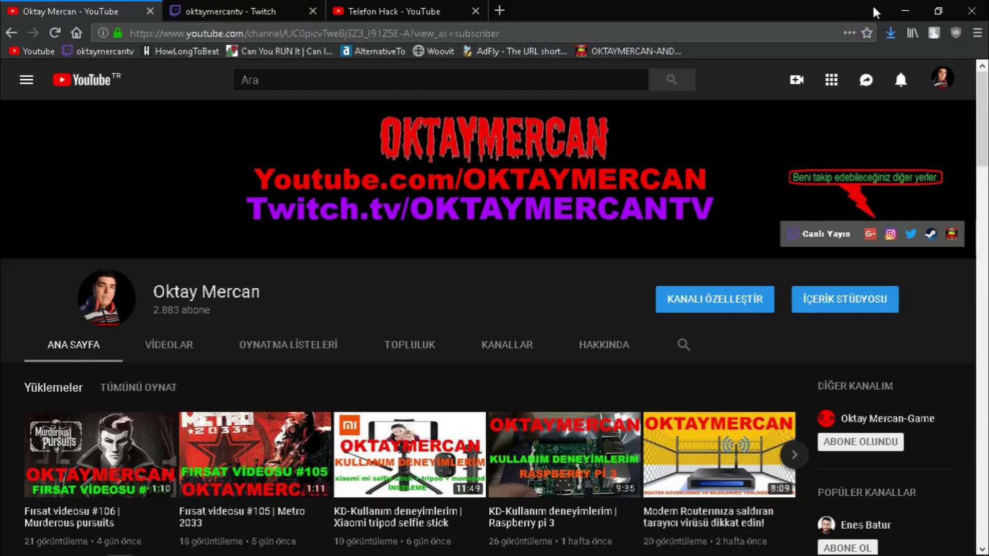
{"action": "left_click", "coordinate": [907, 7]}
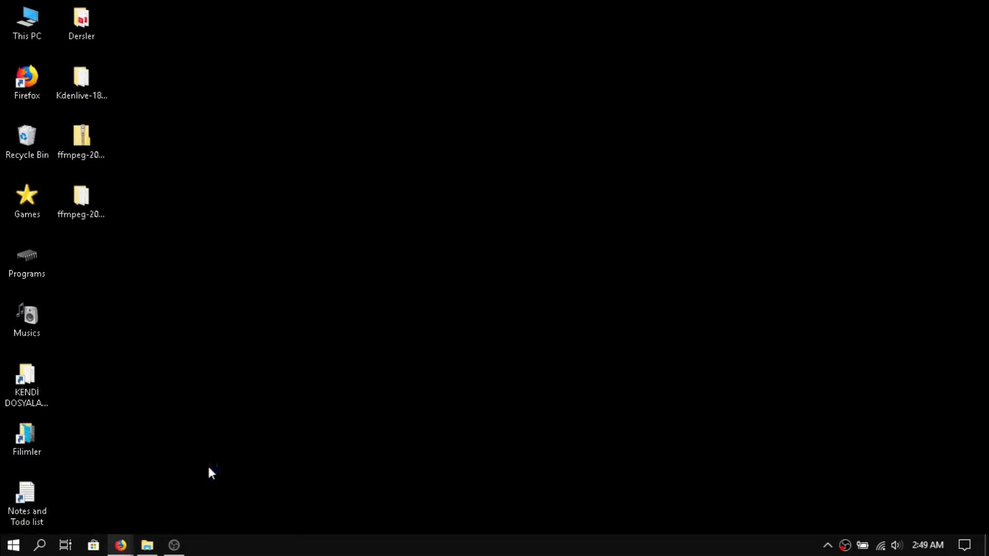
{"action": "key", "text": "alt+Tab"}
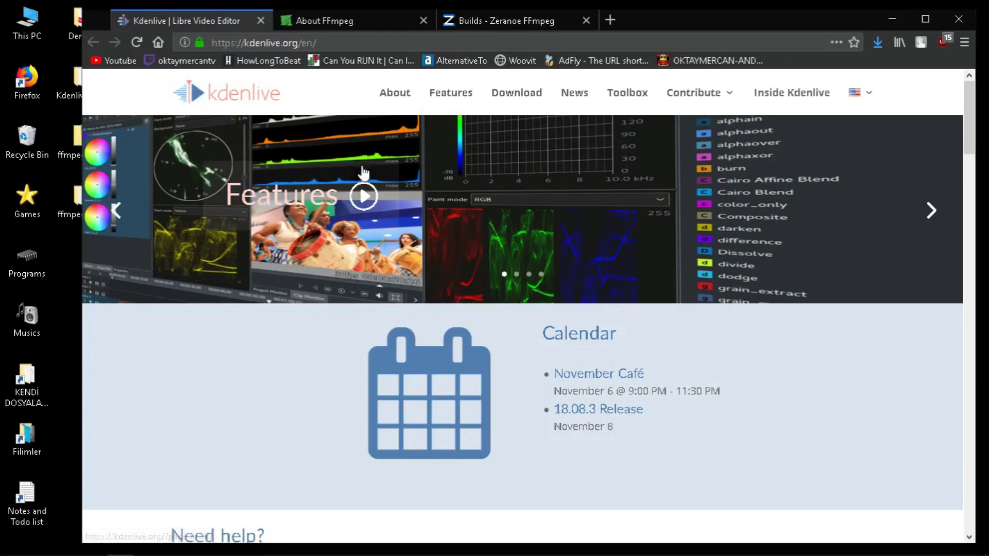
Open the Kdenlive download page and review the Linux, Windows and Mac OSX package sections.
{"action": "scroll", "coordinate": [360, 170], "scroll_direction": "down", "scroll_amount": 6}
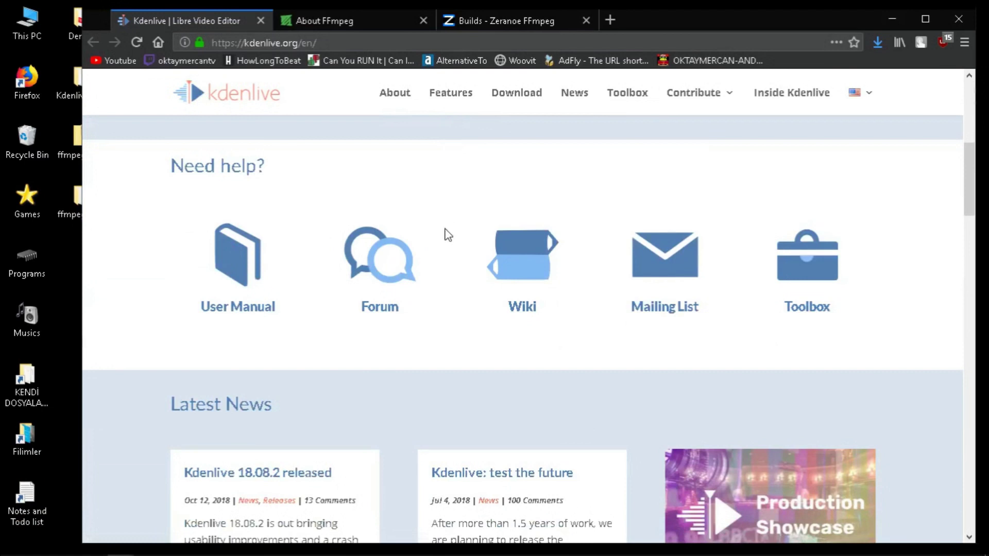
{"action": "scroll", "coordinate": [474, 301], "scroll_direction": "down", "scroll_amount": 4}
{"action": "left_click_drag", "start_coordinate": [663, 19], "coordinate": [696, 17]}
{"action": "left_click", "coordinate": [551, 91]}
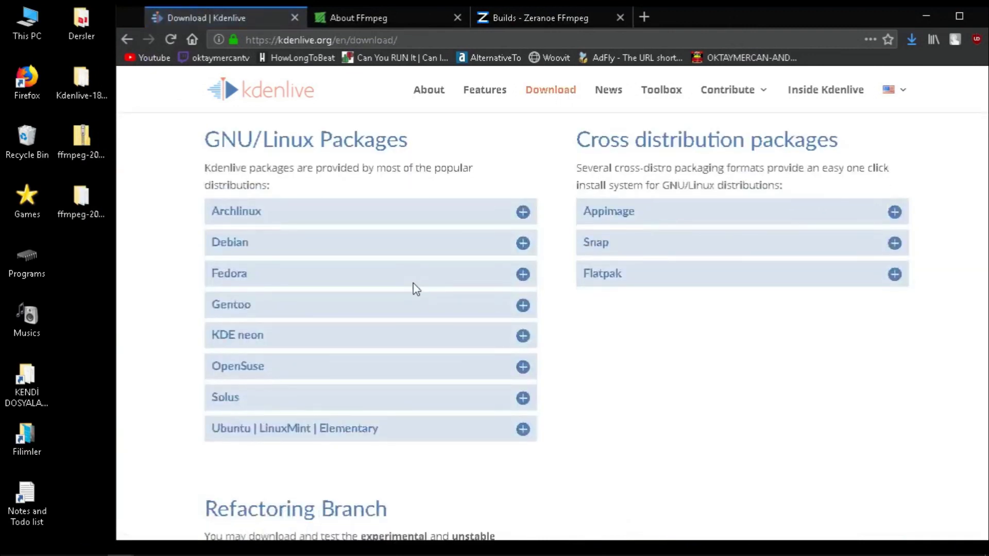
{"action": "scroll", "coordinate": [486, 254], "scroll_direction": "down", "scroll_amount": 10}
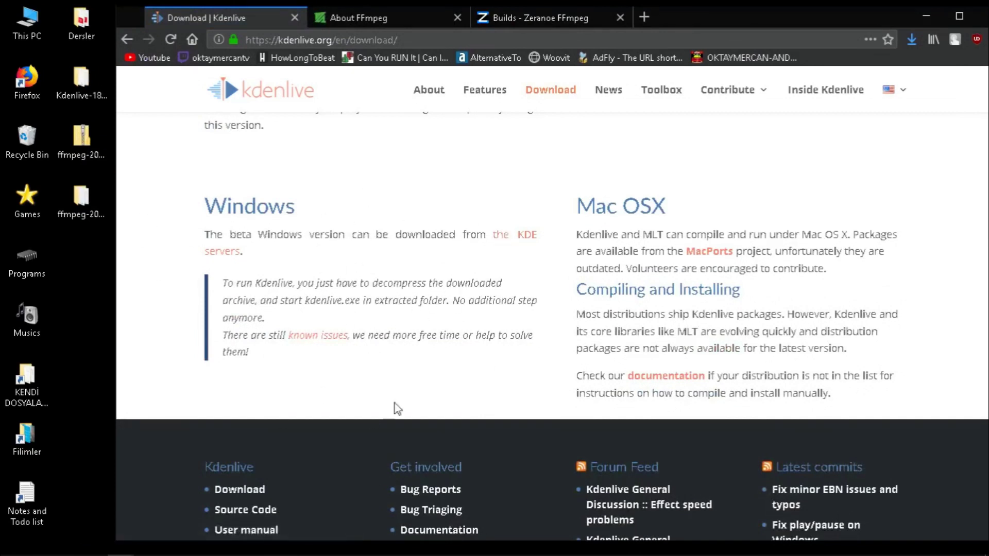
{"action": "scroll", "coordinate": [373, 404], "scroll_direction": "up", "scroll_amount": 10}
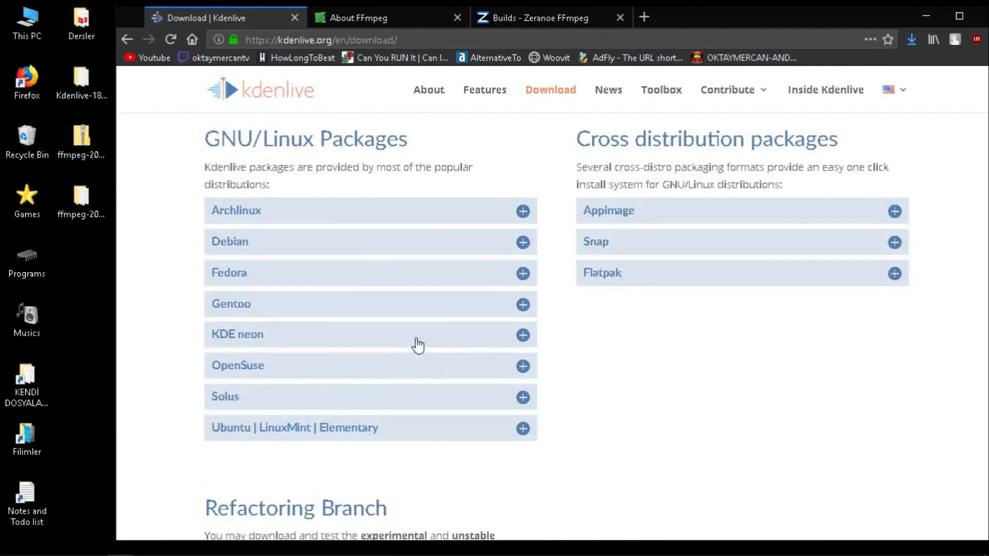
Review the About FFmpeg page from its tools section up to the introduction.
{"action": "left_click", "coordinate": [401, 9]}
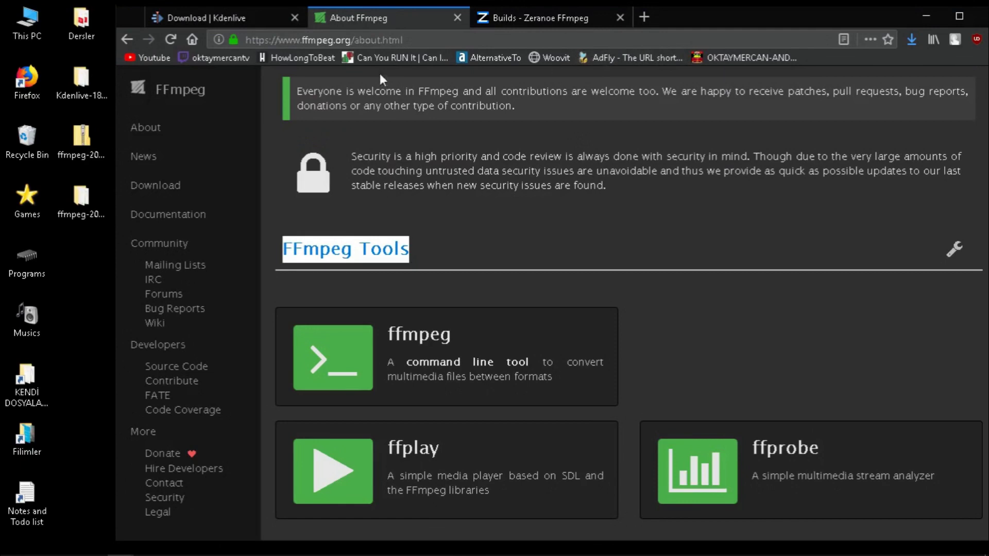
{"action": "left_click", "coordinate": [586, 249]}
{"action": "scroll", "coordinate": [709, 255], "scroll_direction": "up", "scroll_amount": 6}
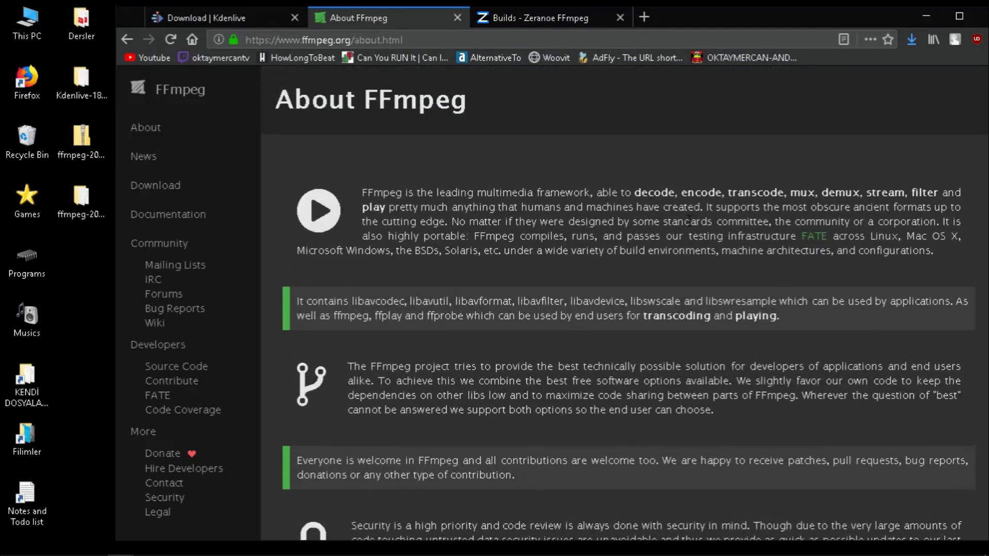
Review the version, architecture and linking options on the Zeranoe FFmpeg Builds page.
{"action": "left_click", "coordinate": [530, 17]}
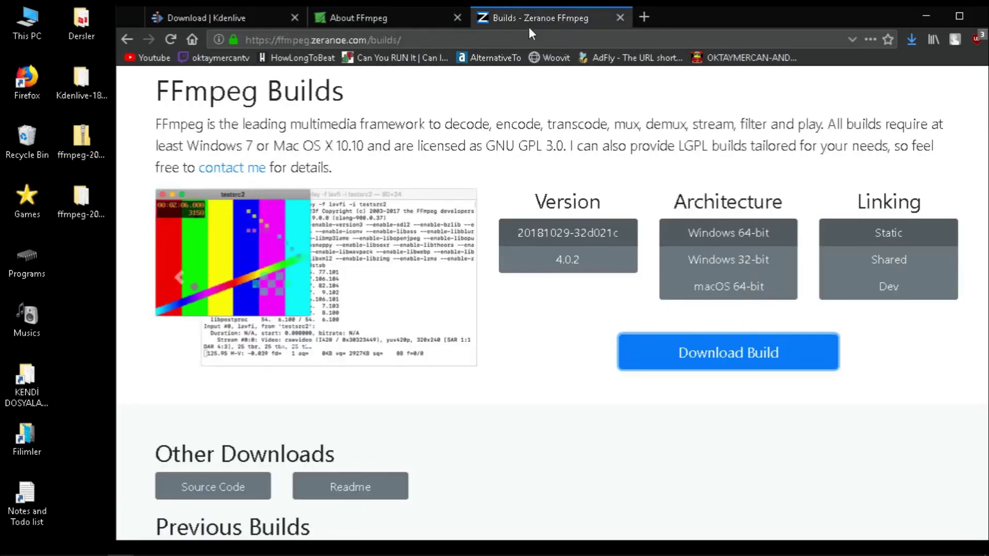
{"action": "left_click_drag", "start_coordinate": [740, 19], "coordinate": [713, 17]}
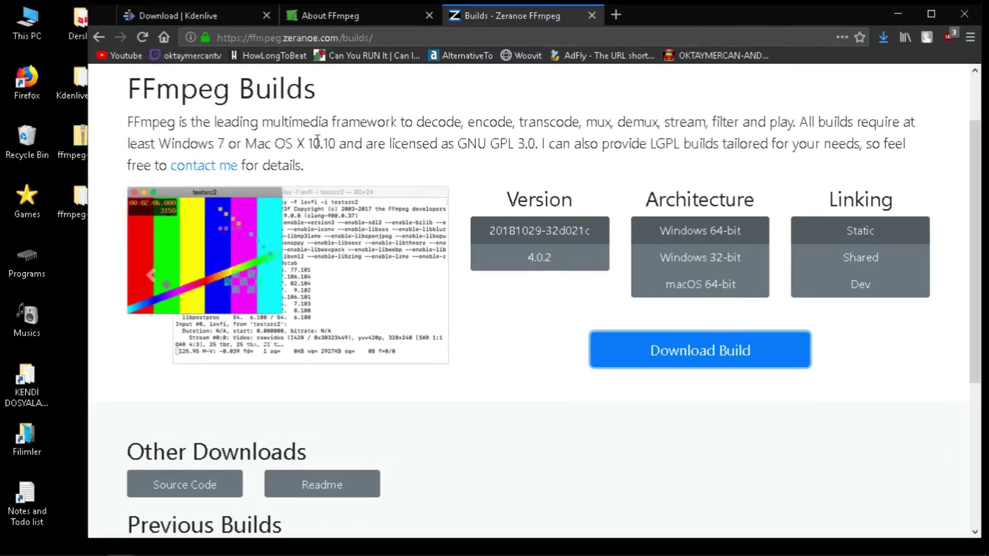
{"action": "scroll", "coordinate": [338, 239], "scroll_direction": "up", "scroll_amount": 3}
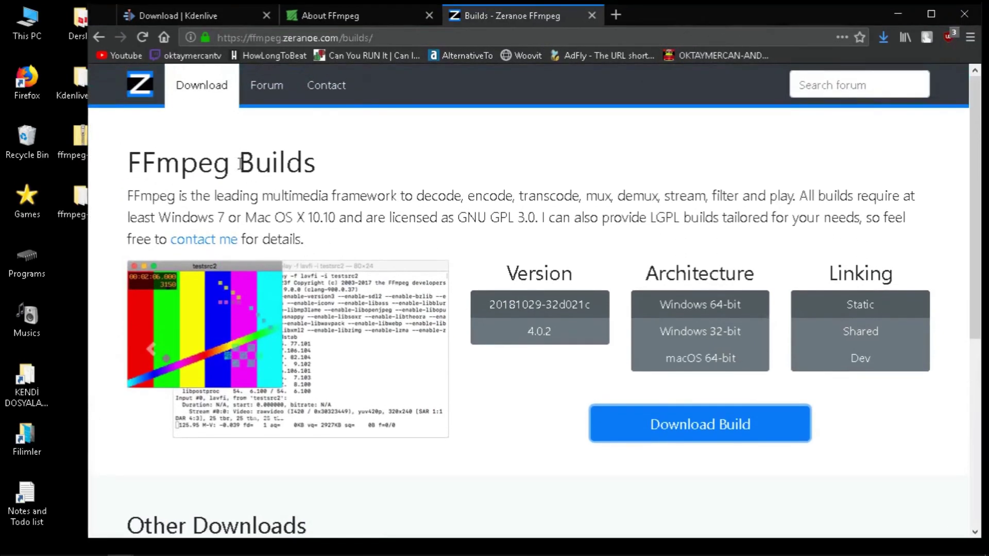
{"action": "left_click_drag", "start_coordinate": [131, 152], "coordinate": [386, 153]}
{"action": "left_click", "coordinate": [385, 152]}
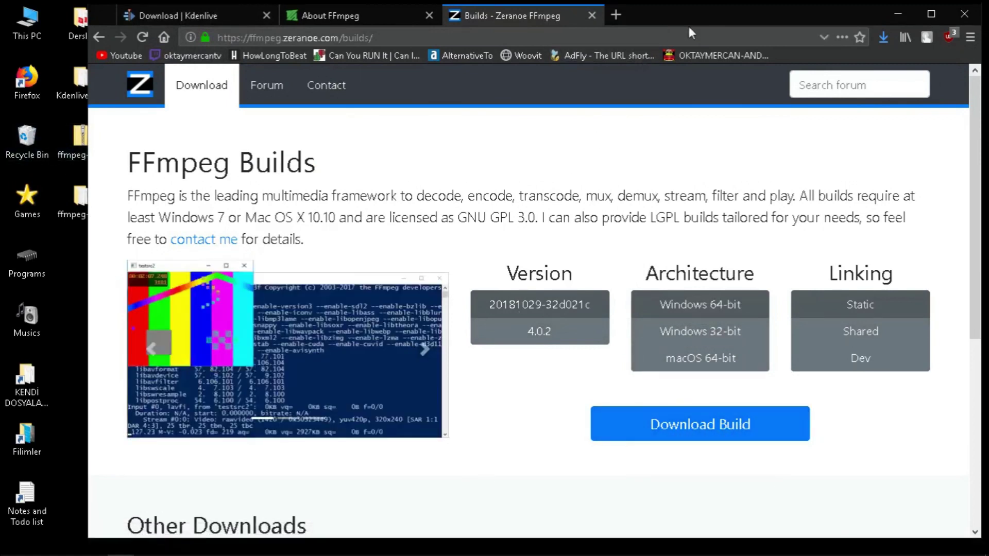
Minimise the browser on the Kdenlive page and launch kdenlive.exe from the Kdenlive-18.08.2 desktop folder.
{"action": "left_click", "coordinate": [178, 16]}
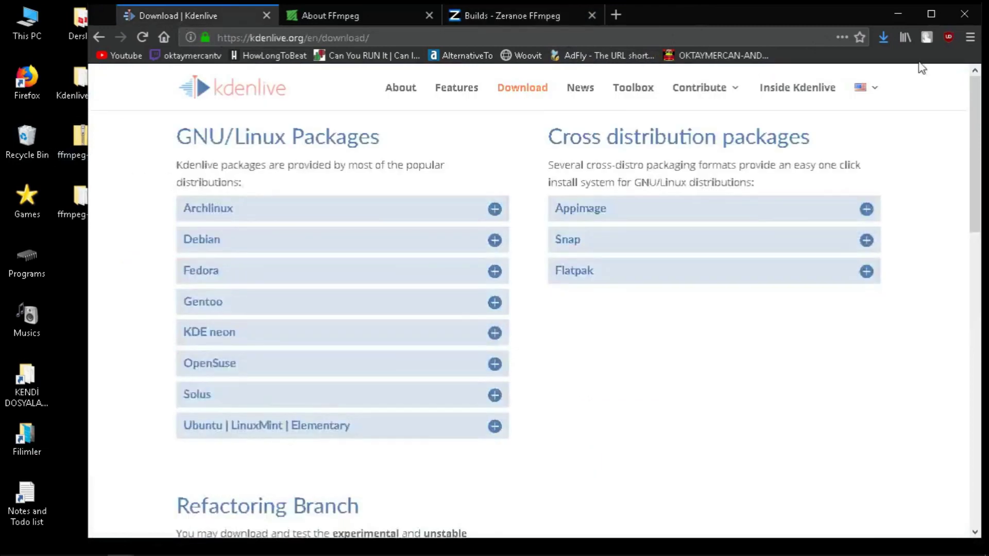
{"action": "left_click", "coordinate": [899, 17]}
{"action": "double_click", "coordinate": [76, 85]}
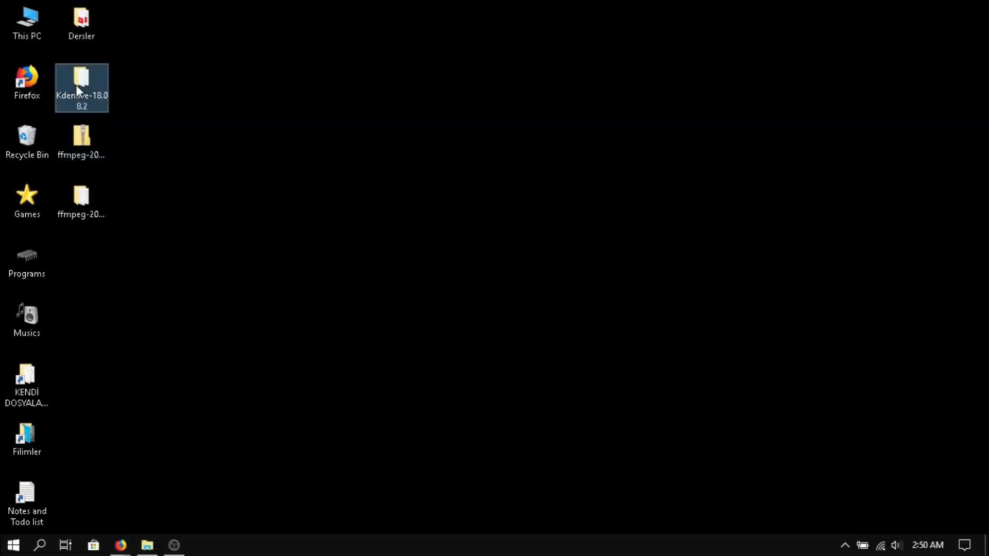
{"action": "left_click_drag", "start_coordinate": [210, 72], "coordinate": [339, 48]}
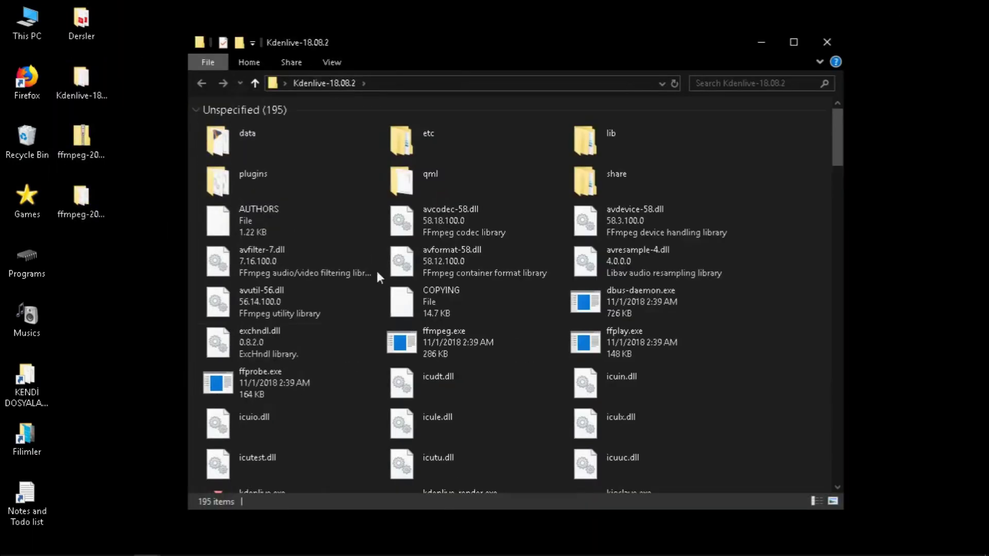
{"action": "scroll", "coordinate": [376, 269], "scroll_direction": "down", "scroll_amount": 10}
{"action": "scroll", "coordinate": [315, 255], "scroll_direction": "up", "scroll_amount": 3}
{"action": "scroll", "coordinate": [305, 273], "scroll_direction": "up", "scroll_amount": 3}
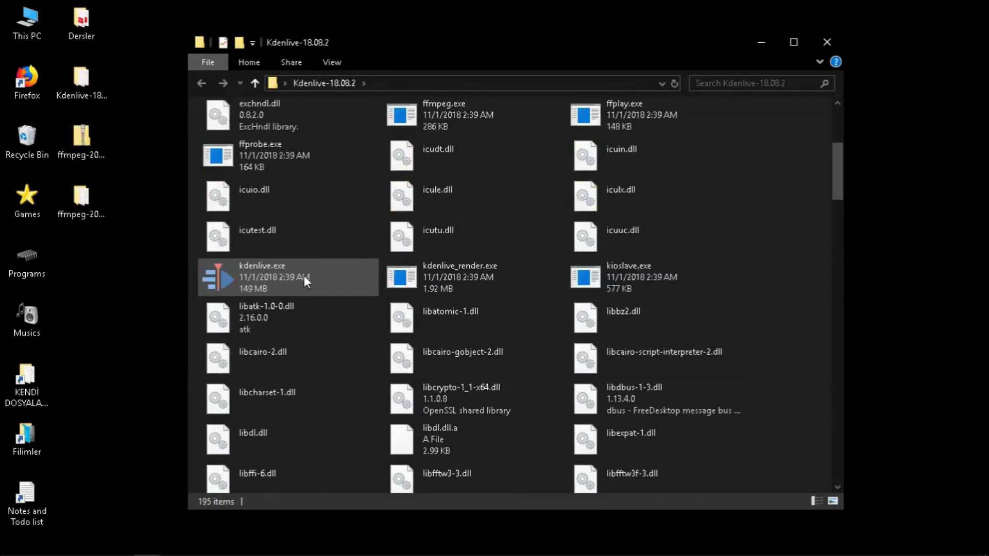
{"action": "left_click", "coordinate": [298, 283]}
Close the Kdenlive-18.08.2 folder window and refresh the desktop.
{"action": "left_click", "coordinate": [817, 43]}
{"action": "right_click", "coordinate": [318, 128]}
{"action": "left_click", "coordinate": [357, 170]}
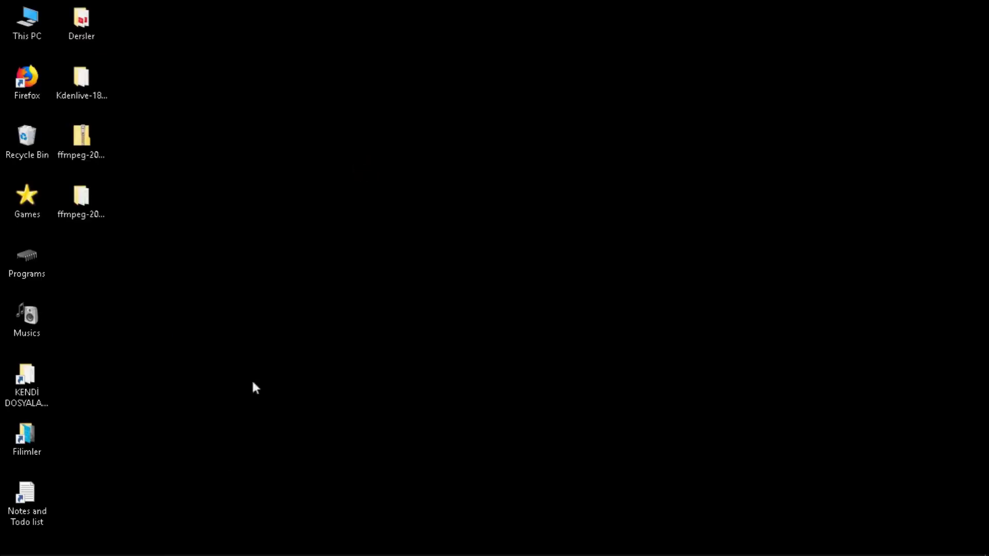
Close the Kdenlive browser window with all its tabs and refresh the desktop.
{"action": "mouse_move", "coordinate": [148, 551]}
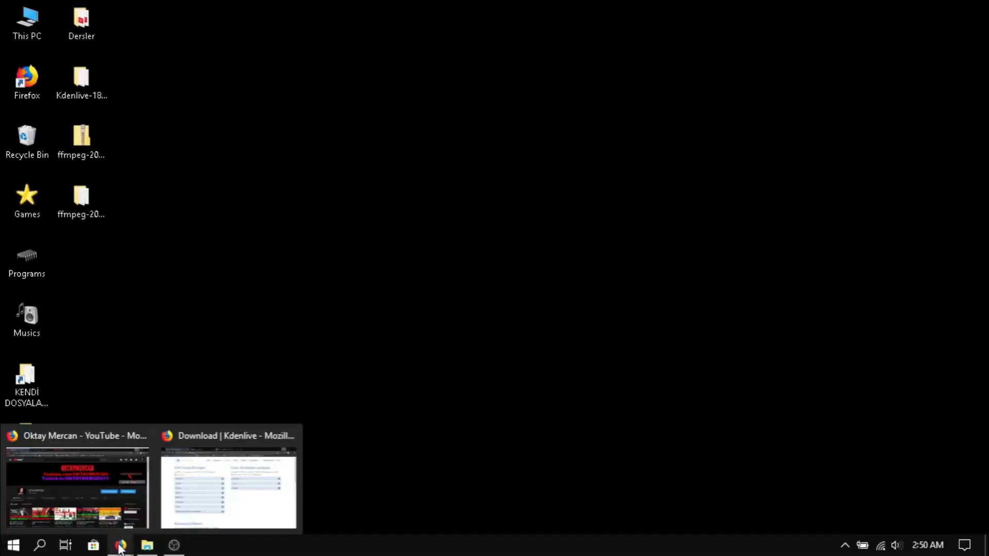
{"action": "left_click", "coordinate": [197, 493]}
{"action": "left_click", "coordinate": [967, 14]}
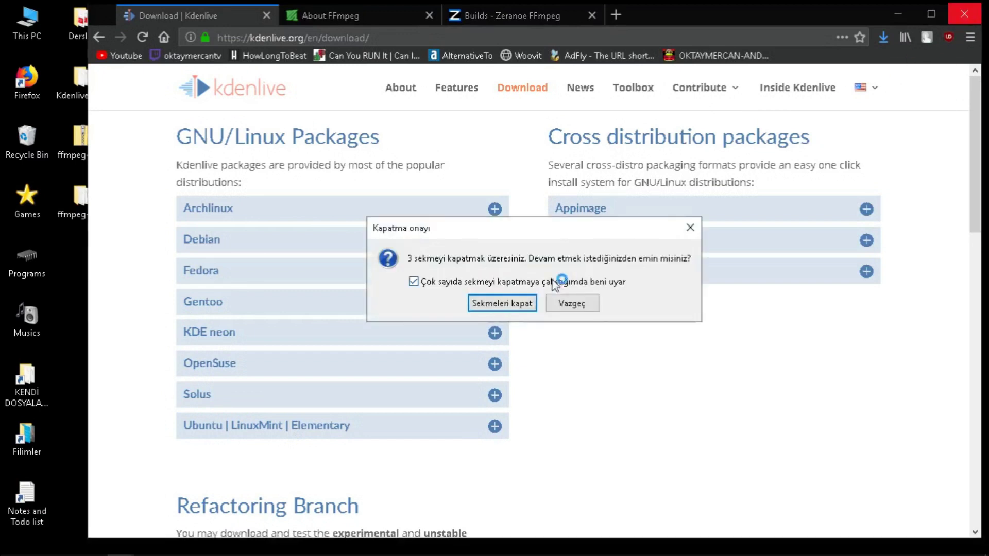
{"action": "left_click", "coordinate": [520, 307]}
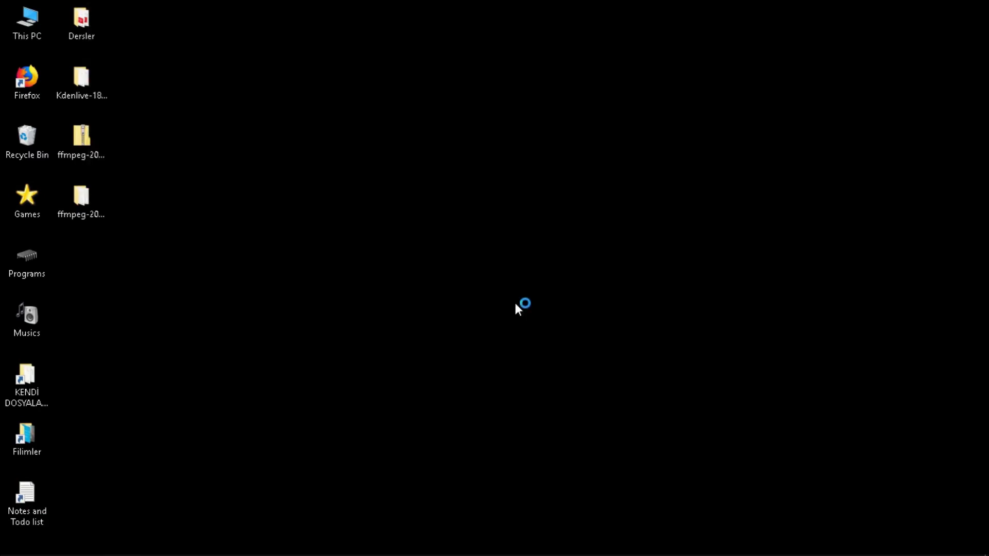
{"action": "right_click", "coordinate": [251, 205]}
{"action": "left_click", "coordinate": [279, 248]}
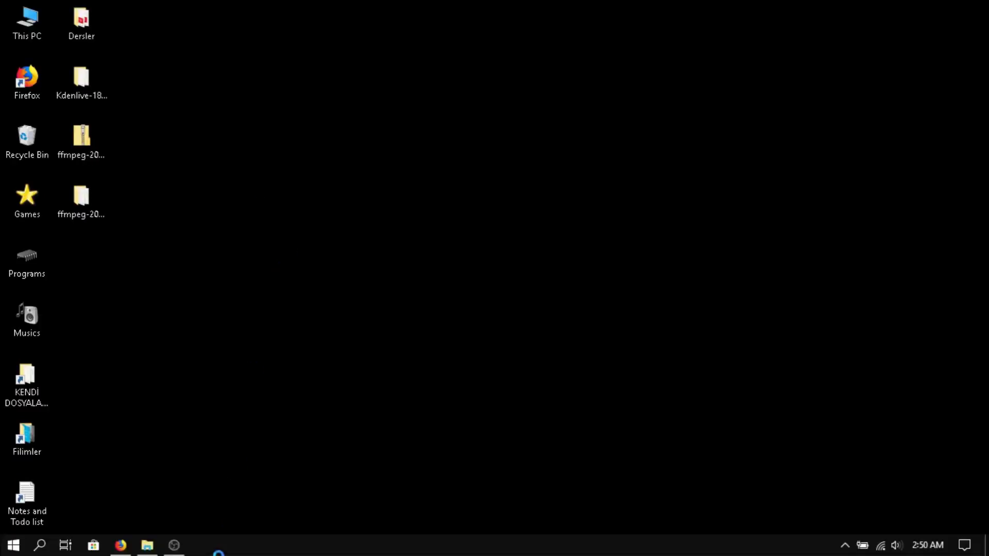
Check the open OBS and Filimler windows, minimise both and refresh the desktop.
{"action": "left_click", "coordinate": [175, 546]}
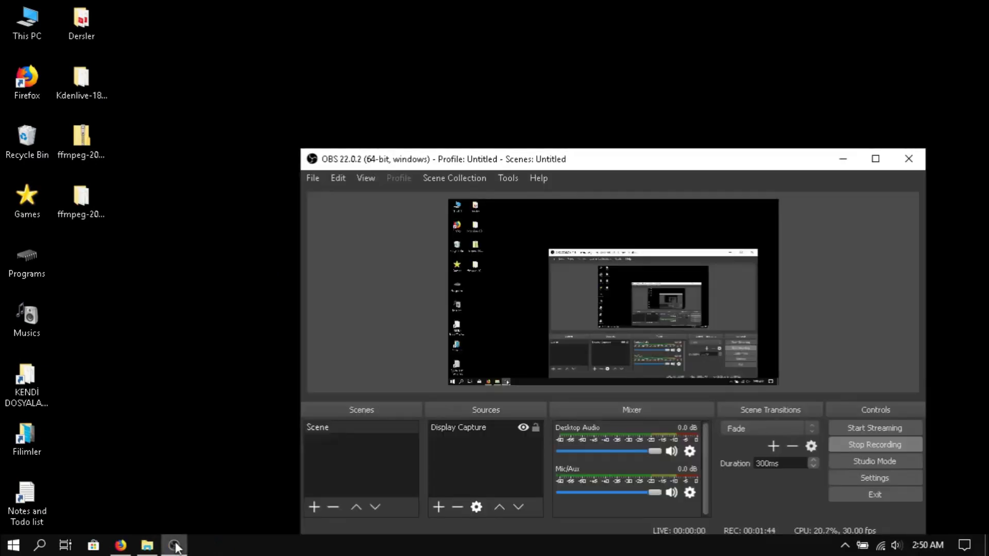
{"action": "left_click", "coordinate": [147, 545]}
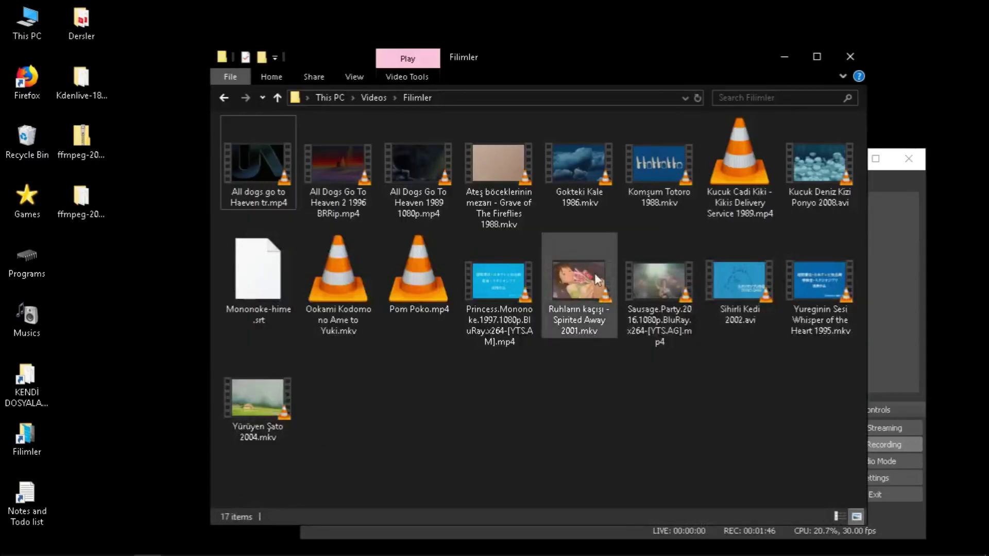
{"action": "key", "text": "super+Down"}
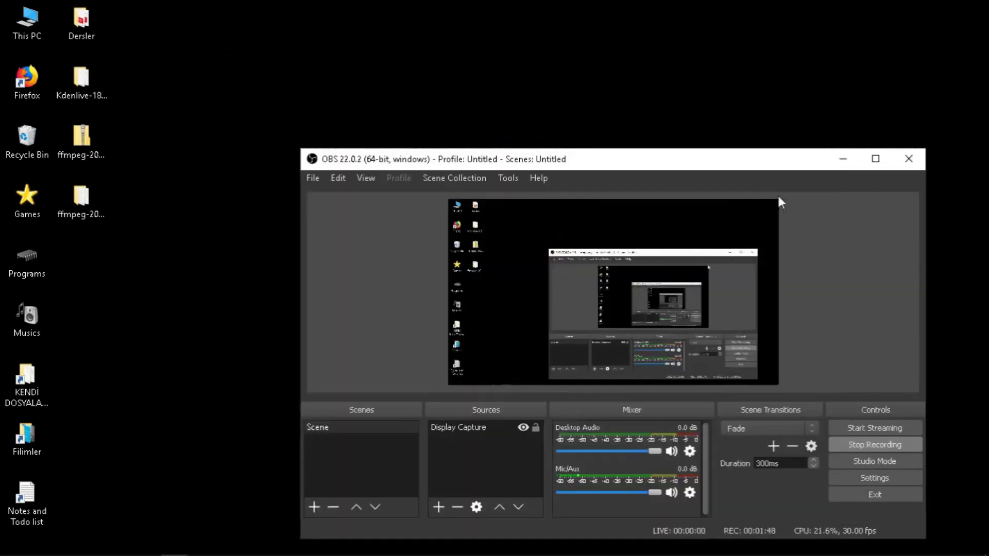
{"action": "left_click_drag", "start_coordinate": [775, 161], "coordinate": [813, 164]}
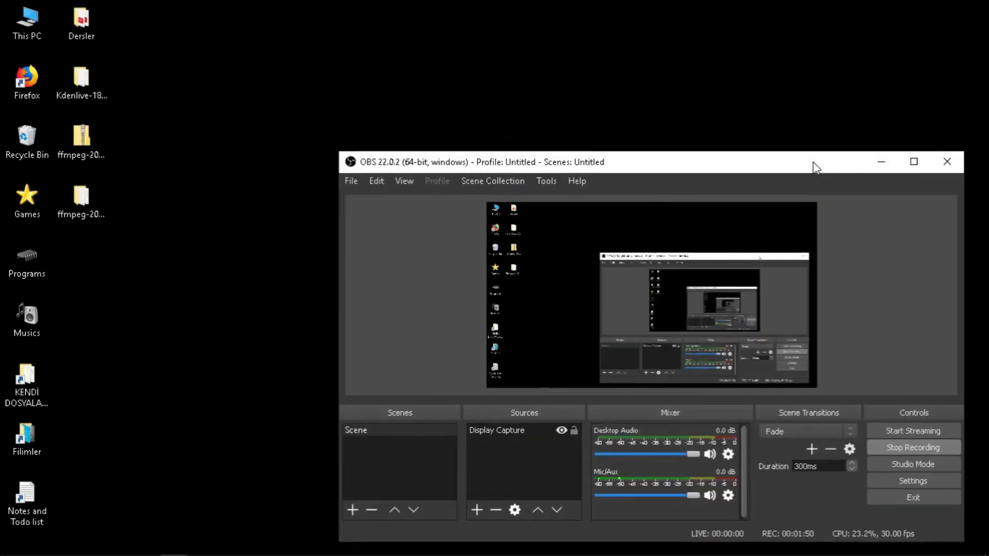
{"action": "right_click", "coordinate": [518, 67]}
{"action": "left_click", "coordinate": [550, 106]}
{"action": "left_click", "coordinate": [882, 163]}
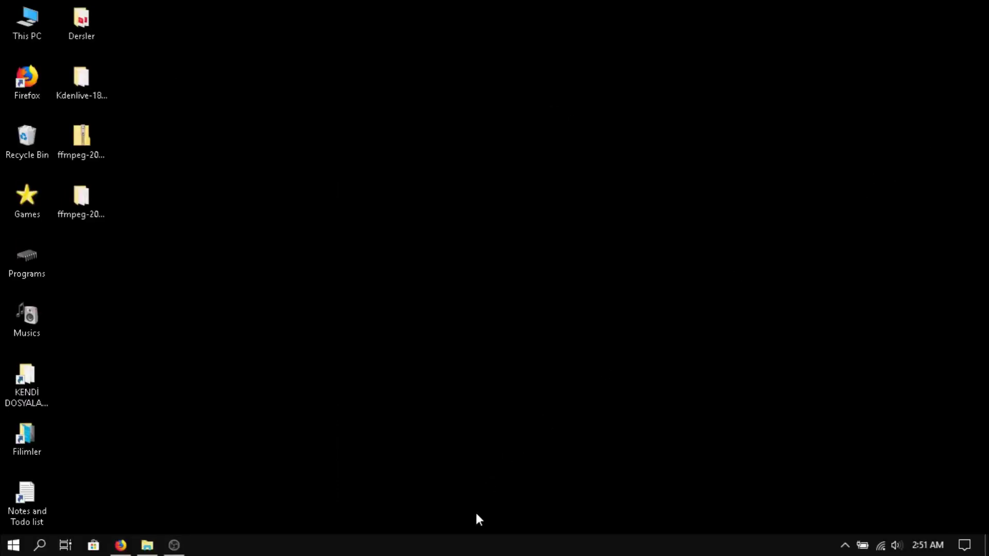
{"action": "right_click", "coordinate": [187, 215]}
{"action": "left_click", "coordinate": [209, 257]}
Open Task Manager to check the running processes and close it.
{"action": "right_click", "coordinate": [353, 545]}
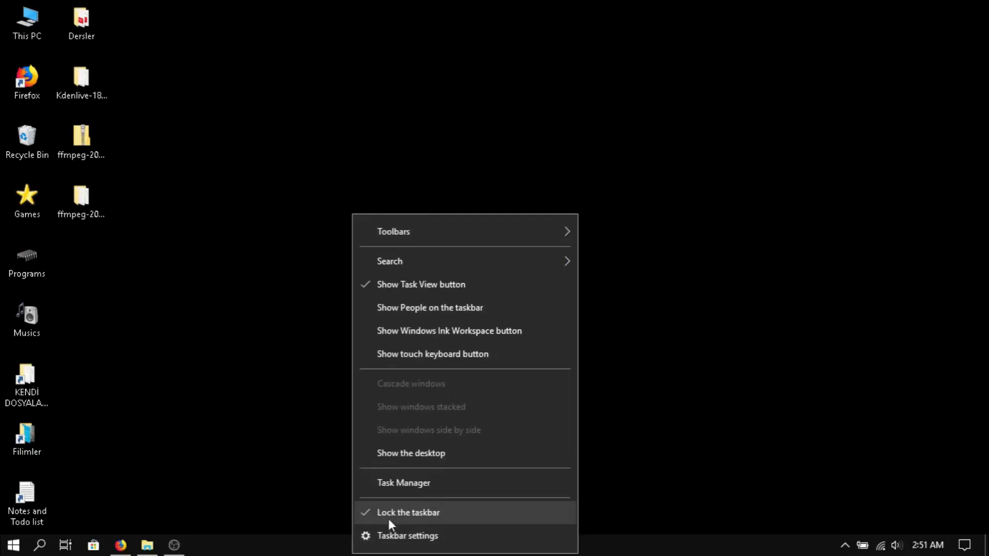
{"action": "left_click", "coordinate": [419, 485]}
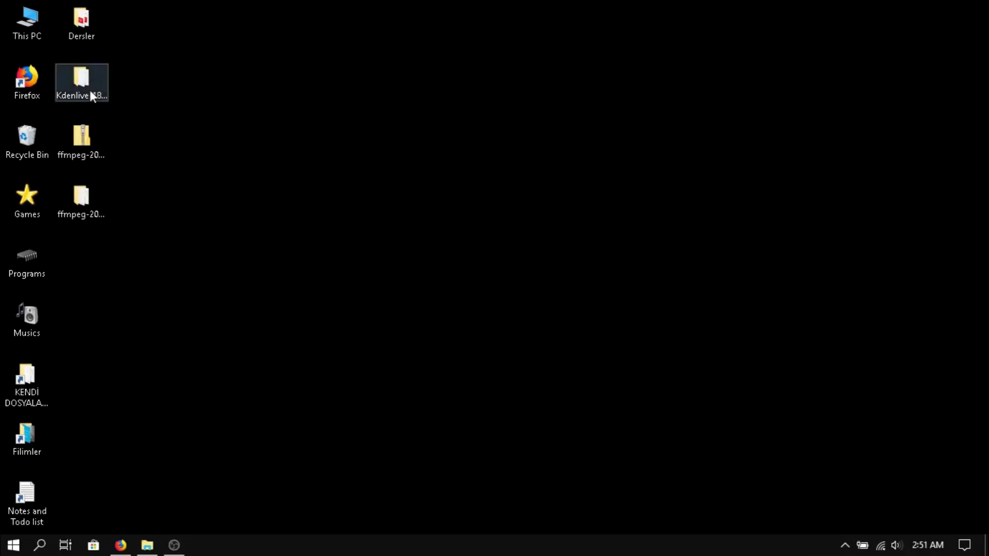
{"action": "mouse_move", "coordinate": [126, 553]}
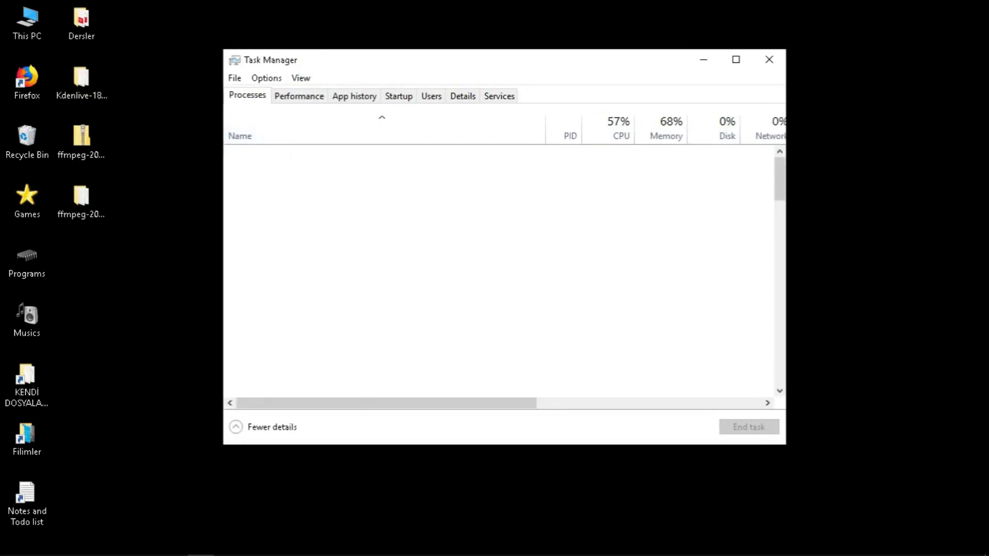
{"action": "left_click_drag", "start_coordinate": [347, 66], "coordinate": [455, 112]}
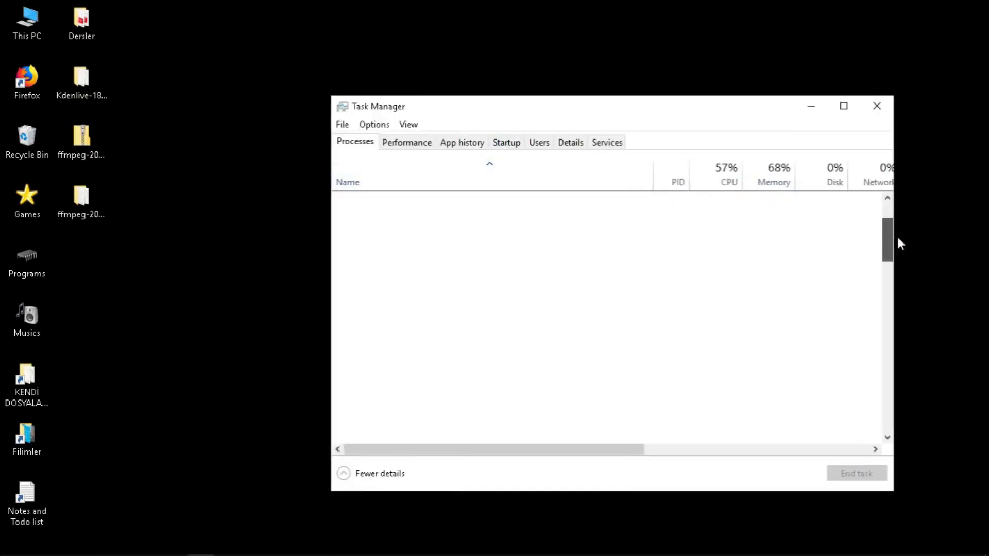
{"action": "left_click_drag", "start_coordinate": [582, 106], "coordinate": [660, 153]}
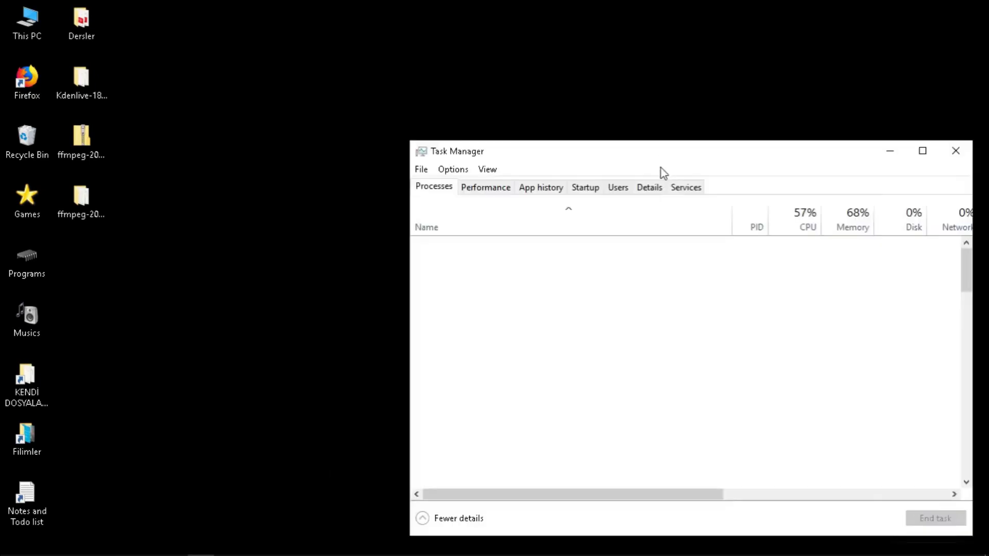
{"action": "right_click", "coordinate": [162, 171]}
{"action": "left_click", "coordinate": [194, 219]}
{"action": "left_click_drag", "start_coordinate": [460, 157], "coordinate": [351, 127]}
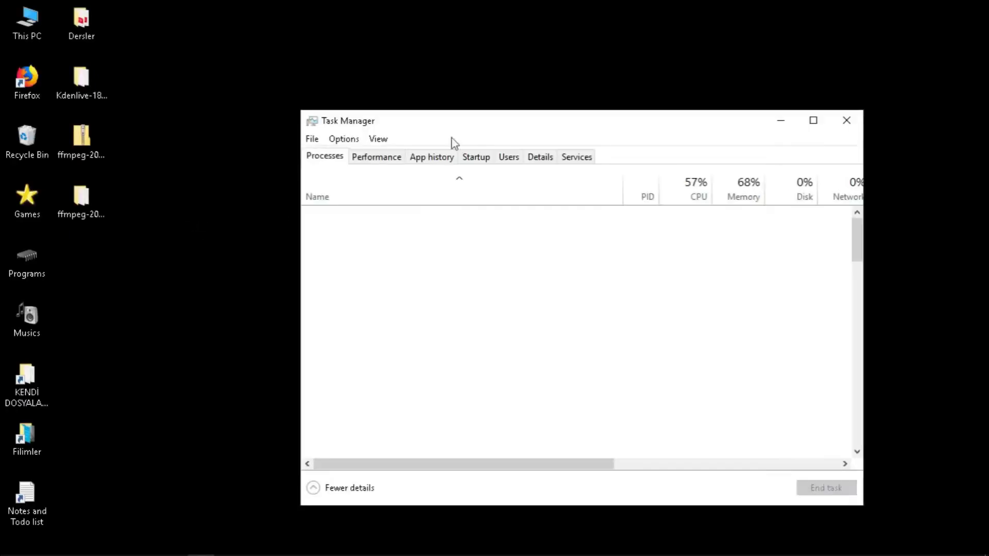
{"action": "left_click", "coordinate": [855, 129]}
Open the Kdenlive-18.08.2 folder on the desktop and start kdenlive.exe from it.
{"action": "left_click", "coordinate": [79, 92]}
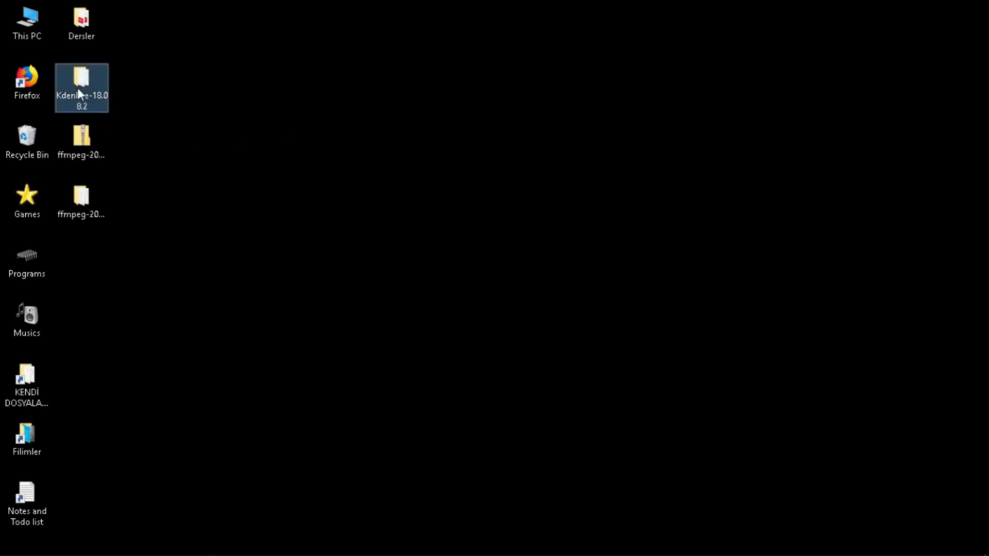
{"action": "double_click", "coordinate": [79, 91]}
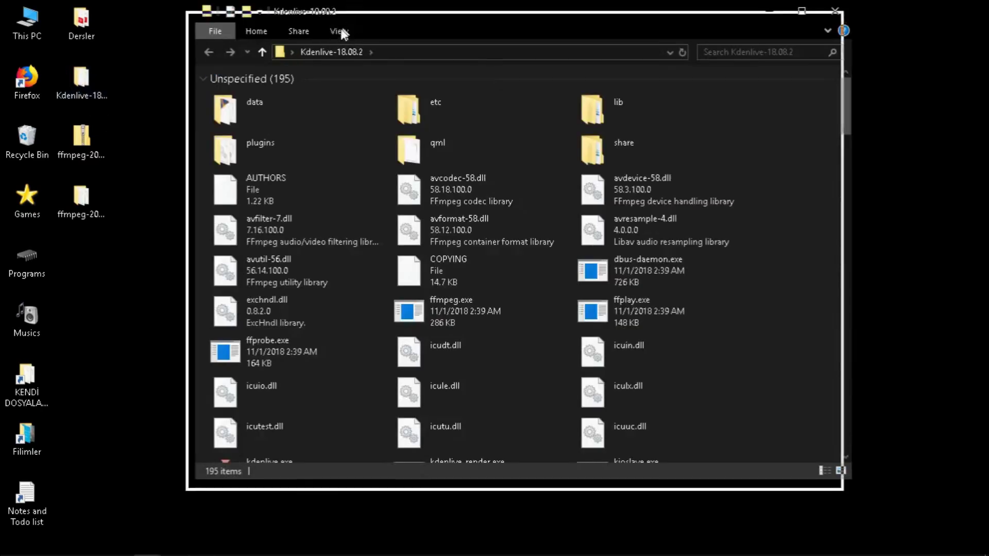
{"action": "scroll", "coordinate": [336, 243], "scroll_direction": "down", "scroll_amount": 10}
{"action": "scroll", "coordinate": [322, 232], "scroll_direction": "up", "scroll_amount": 5}
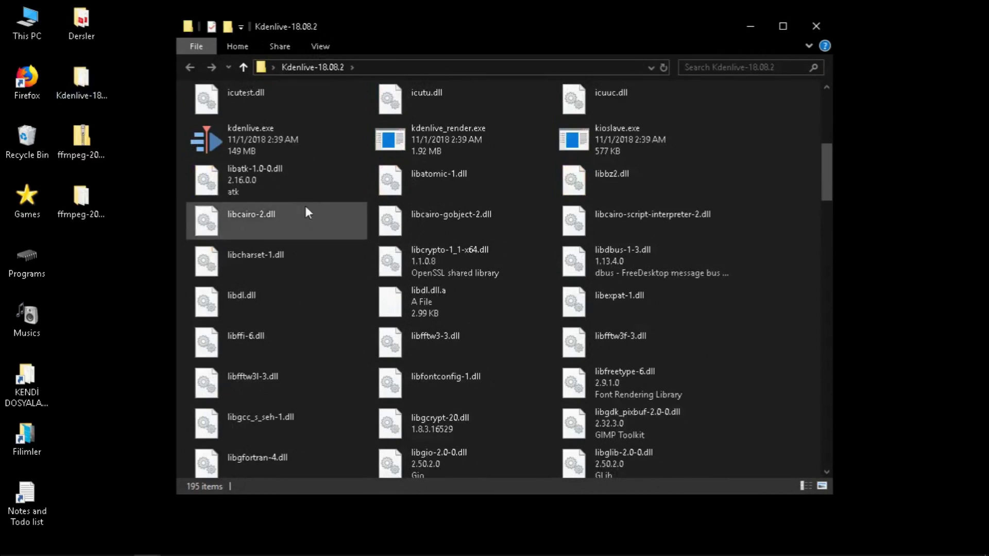
{"action": "left_click", "coordinate": [263, 150]}
{"action": "right_click", "coordinate": [259, 147]}
{"action": "left_click", "coordinate": [303, 172]}
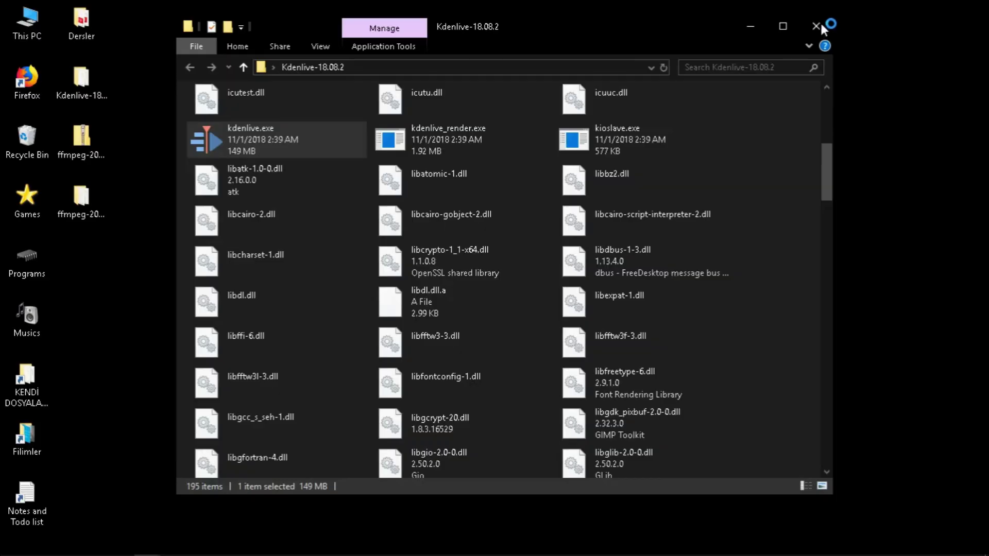
Close the Kdenlive-18.08.2 folder window and refresh the desktop while the program loads.
{"action": "left_click", "coordinate": [829, 25]}
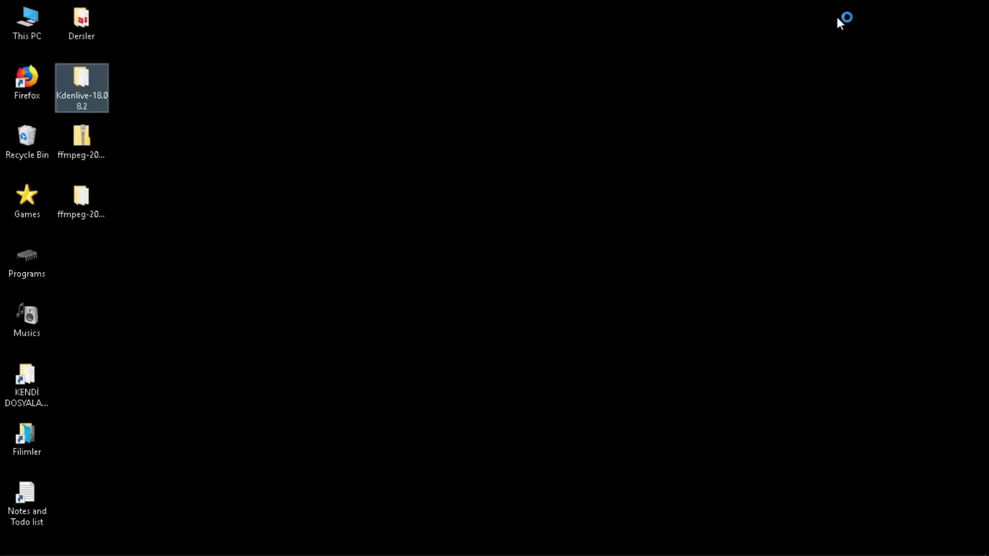
{"action": "right_click", "coordinate": [187, 120]}
{"action": "left_click", "coordinate": [232, 161]}
{"action": "mouse_move", "coordinate": [388, 552]}
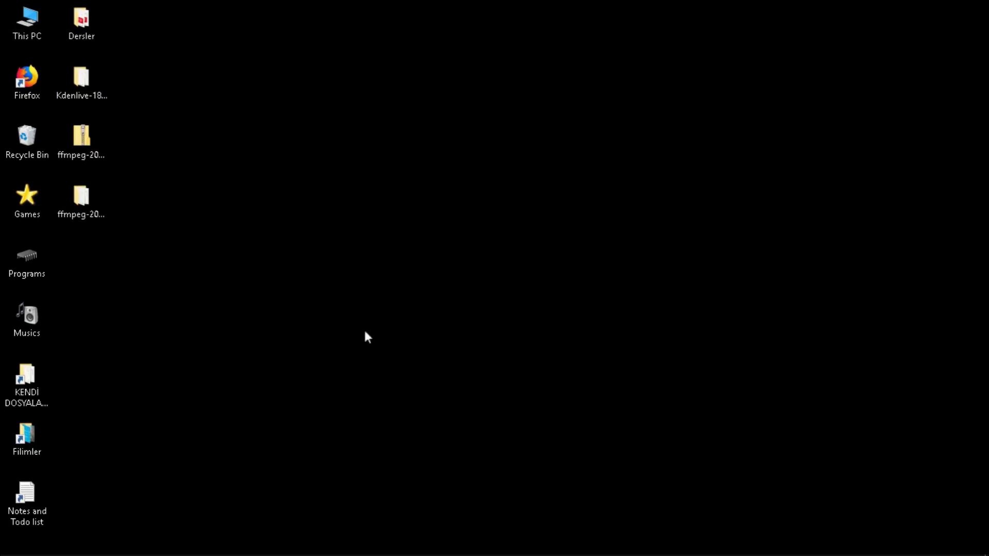
{"action": "left_click", "coordinate": [845, 546]}
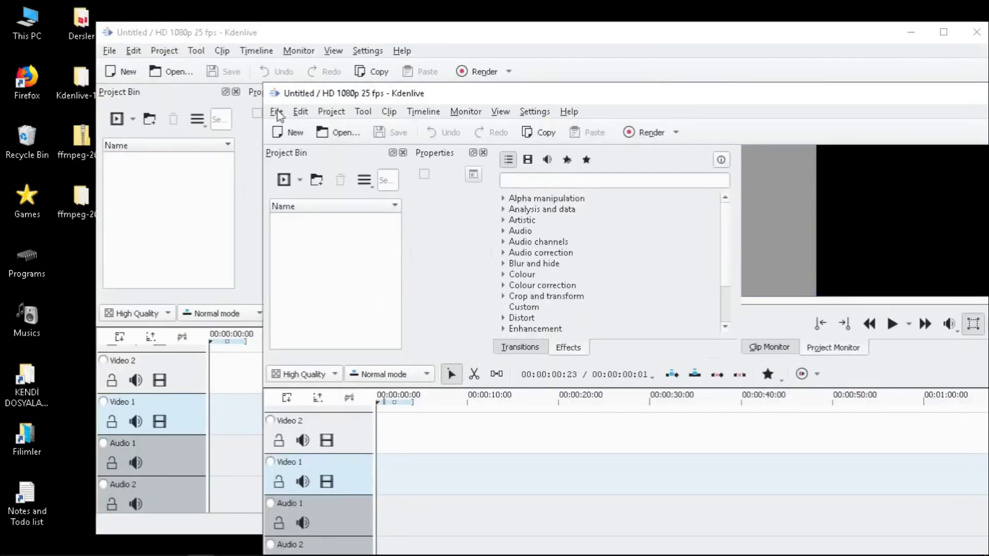
Quit the duplicate Kdenlive instance in front and reposition the remaining Kdenlive window.
{"action": "left_click", "coordinate": [277, 111]}
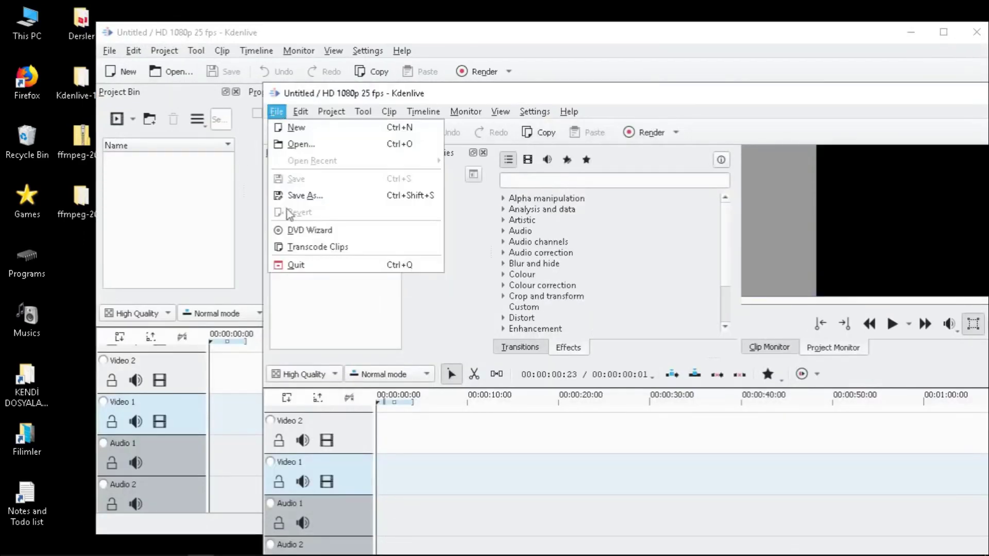
{"action": "left_click", "coordinate": [291, 266]}
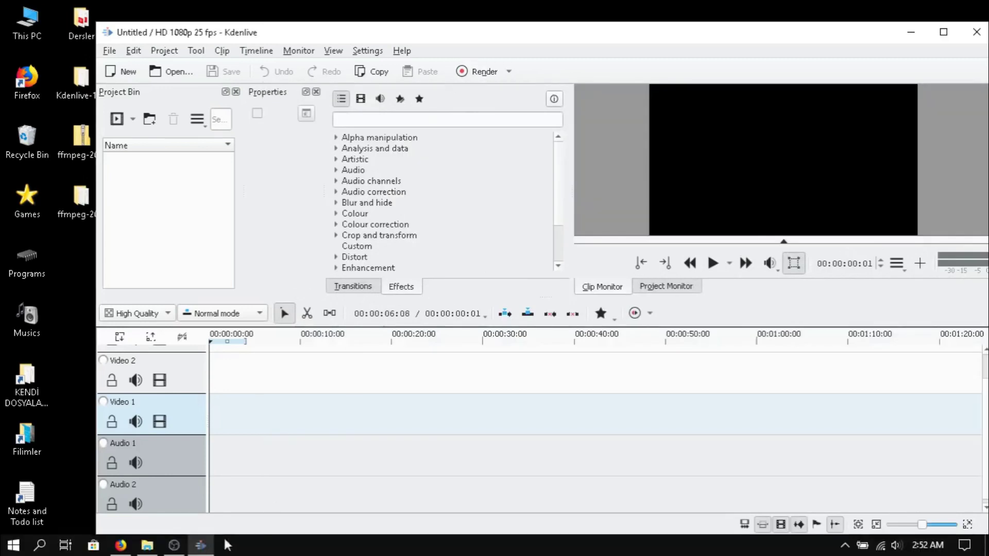
{"action": "left_click_drag", "start_coordinate": [153, 35], "coordinate": [171, 32]}
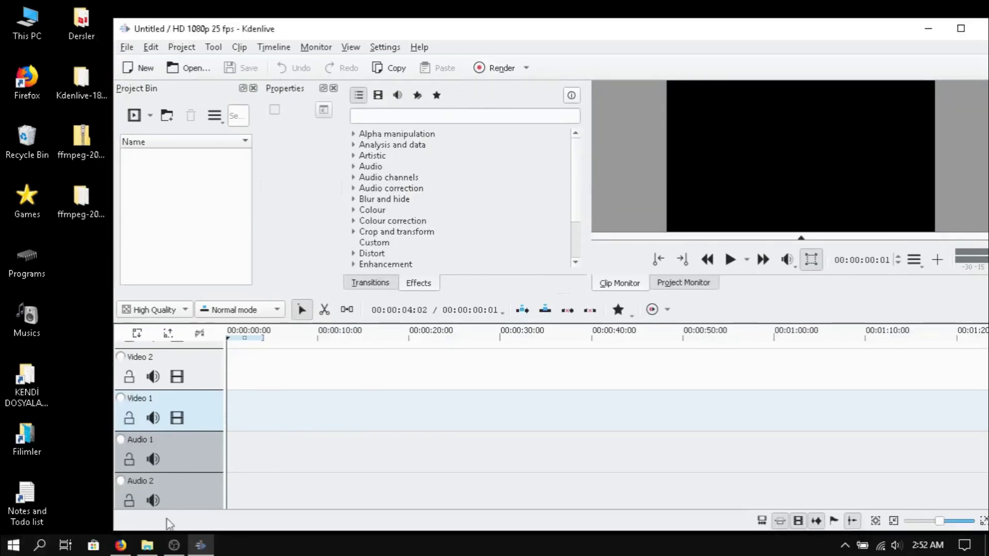
Start adding a clip to the Project Bin and check the Videos search location in the file dialog.
{"action": "left_click", "coordinate": [135, 121]}
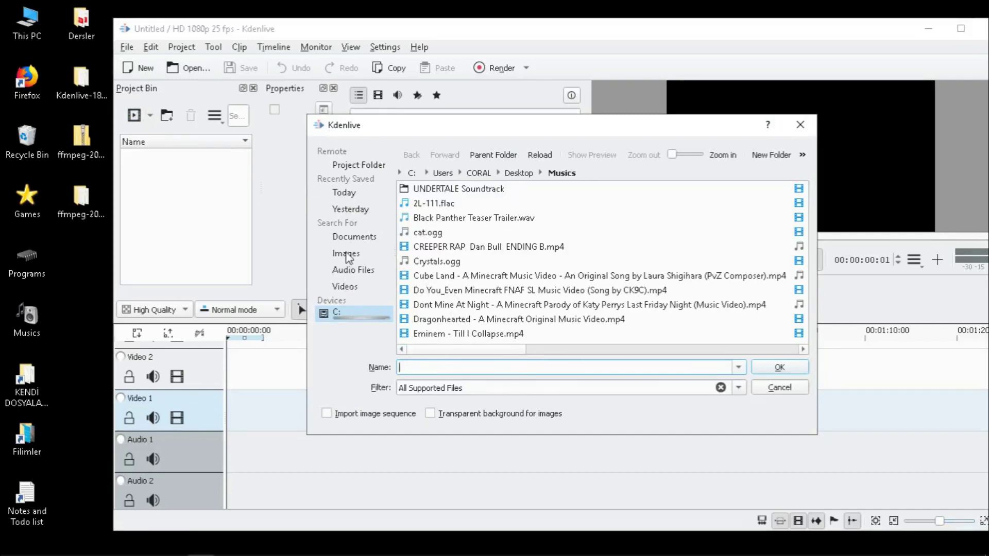
{"action": "left_click", "coordinate": [346, 290]}
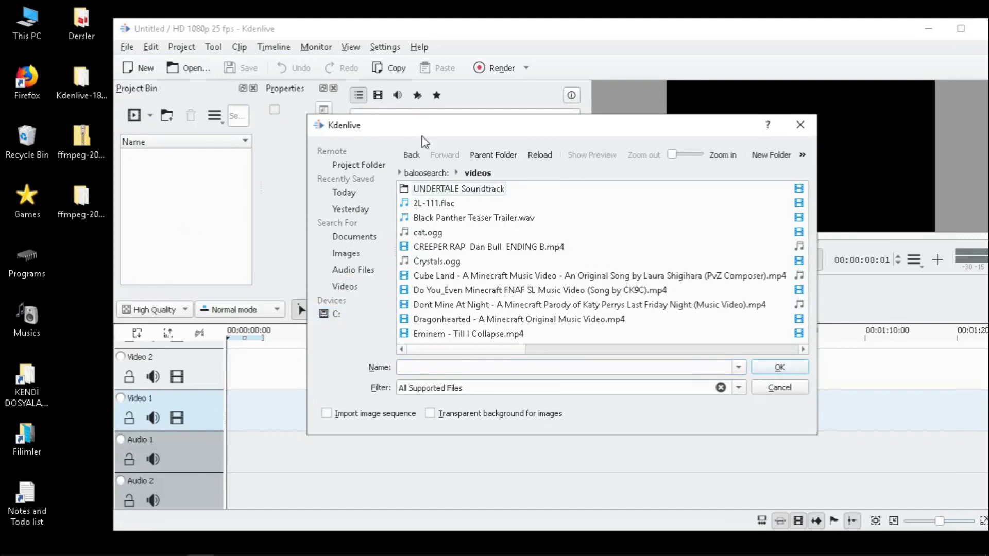
{"action": "left_click_drag", "start_coordinate": [417, 135], "coordinate": [408, 140]}
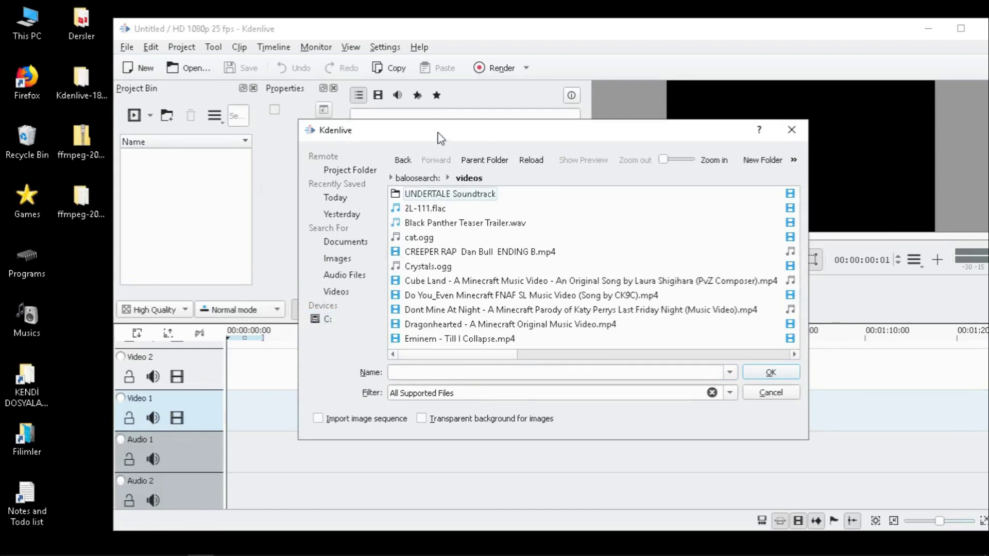
{"action": "mouse_move", "coordinate": [174, 550]}
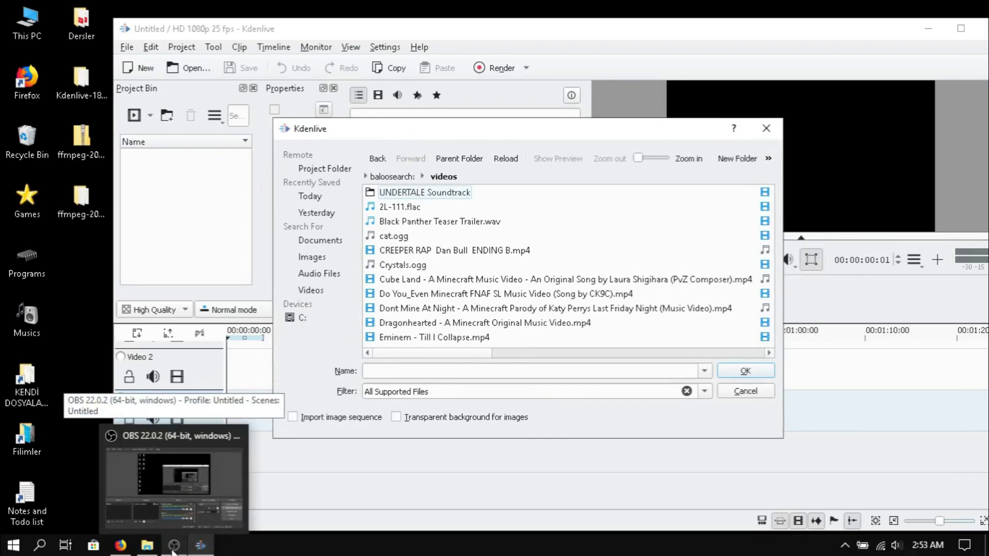
{"action": "mouse_move", "coordinate": [123, 546]}
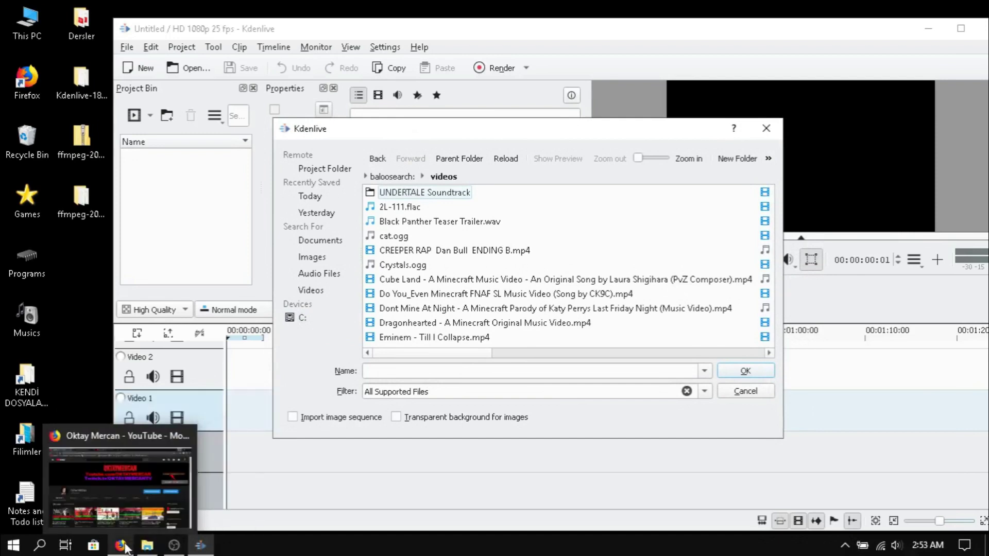
{"action": "left_click_drag", "start_coordinate": [423, 136], "coordinate": [400, 121]}
{"action": "left_click", "coordinate": [396, 268]}
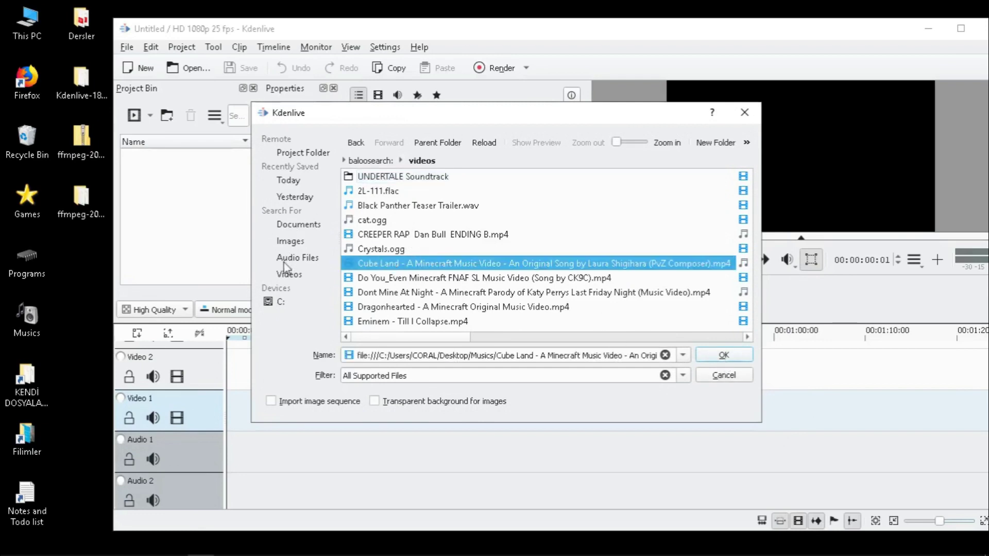
Look through the C: drive, Documents, Images, Audio Files, Videos, Yesterday and Today locations in the file dialog.
{"action": "left_click", "coordinate": [278, 302]}
{"action": "left_click_drag", "start_coordinate": [419, 111], "coordinate": [420, 84]}
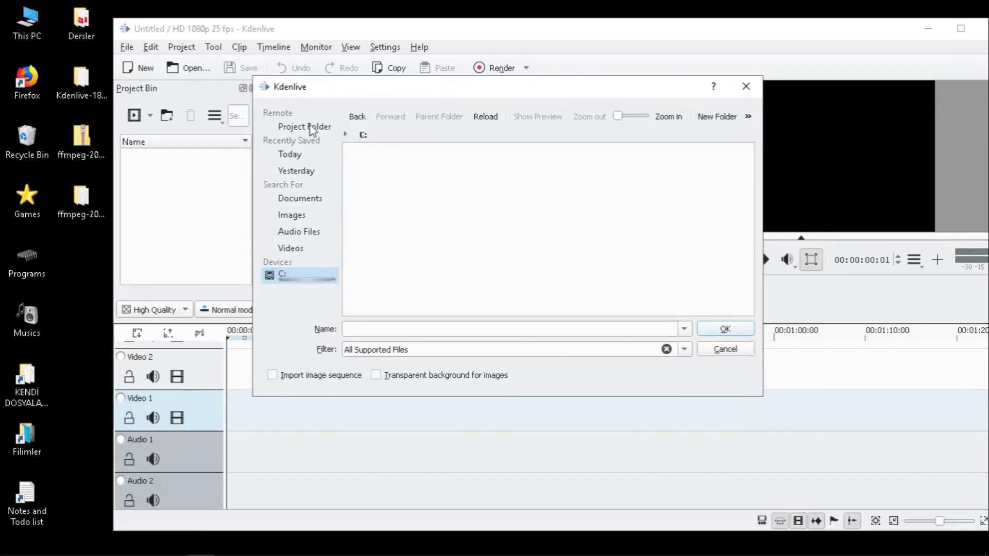
{"action": "left_click_drag", "start_coordinate": [373, 99], "coordinate": [386, 118]}
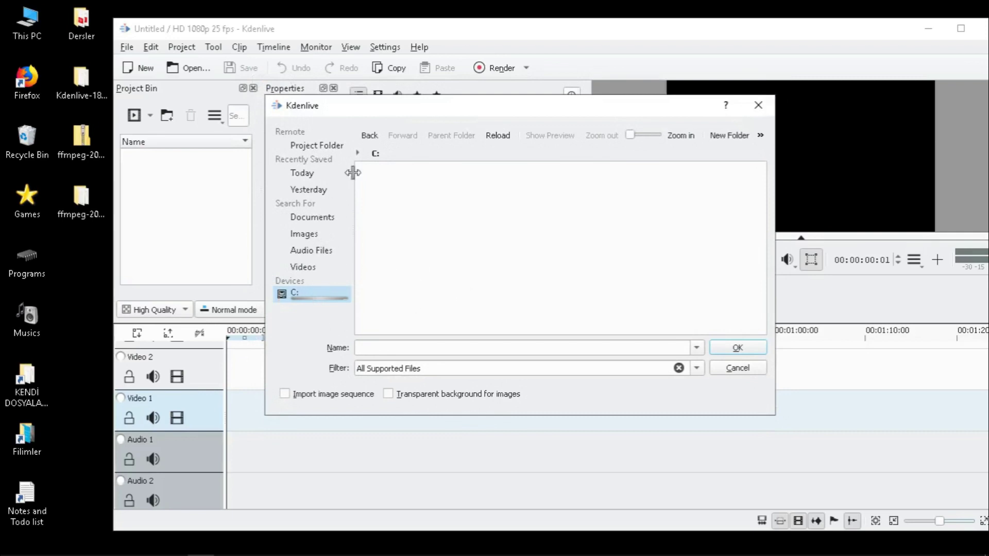
{"action": "left_click_drag", "start_coordinate": [348, 118], "coordinate": [325, 110]}
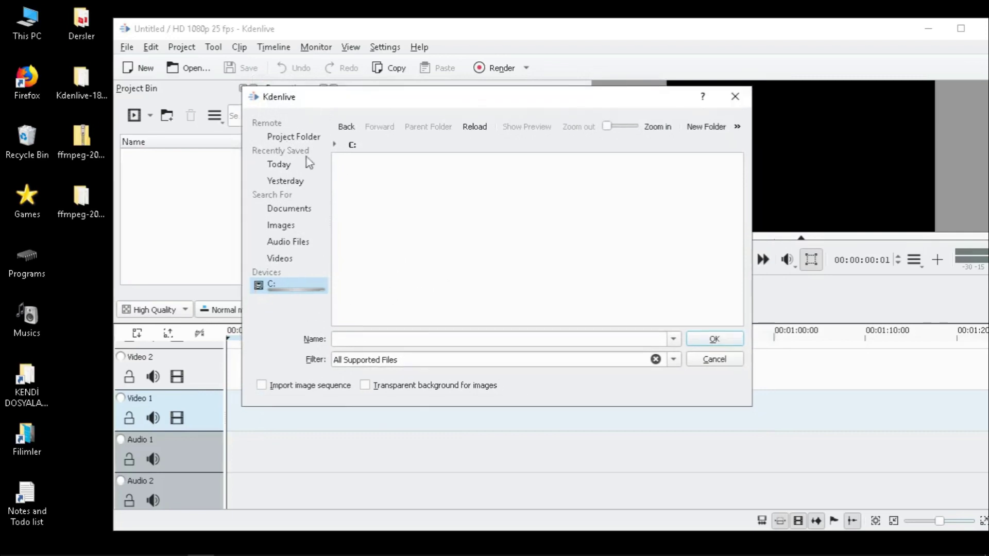
{"action": "left_click", "coordinate": [284, 211]}
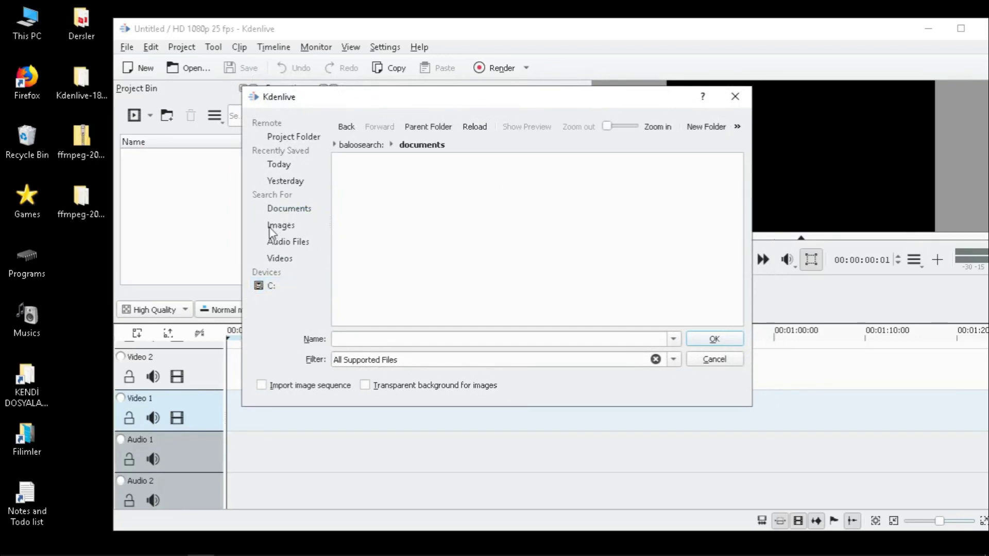
{"action": "left_click", "coordinate": [276, 227]}
{"action": "left_click", "coordinate": [278, 243]}
{"action": "left_click", "coordinate": [273, 262]}
{"action": "left_click", "coordinate": [286, 181]}
{"action": "left_click", "coordinate": [289, 163]}
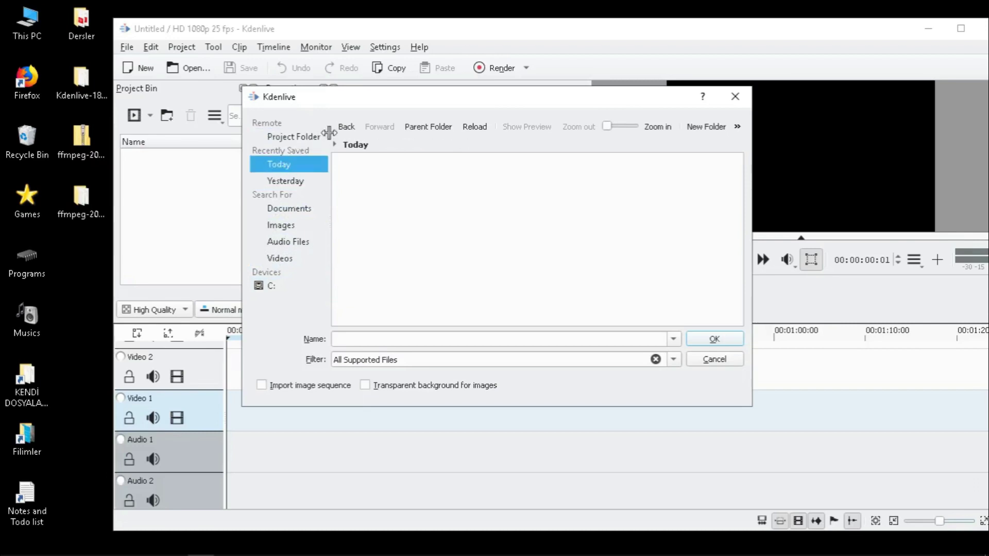
Return to the Musics folder and browse through the user folder to the Filimler folder inside Videos.
{"action": "left_click", "coordinate": [346, 127]}
{"action": "left_click", "coordinate": [346, 127]}
{"action": "left_click", "coordinate": [346, 127]}
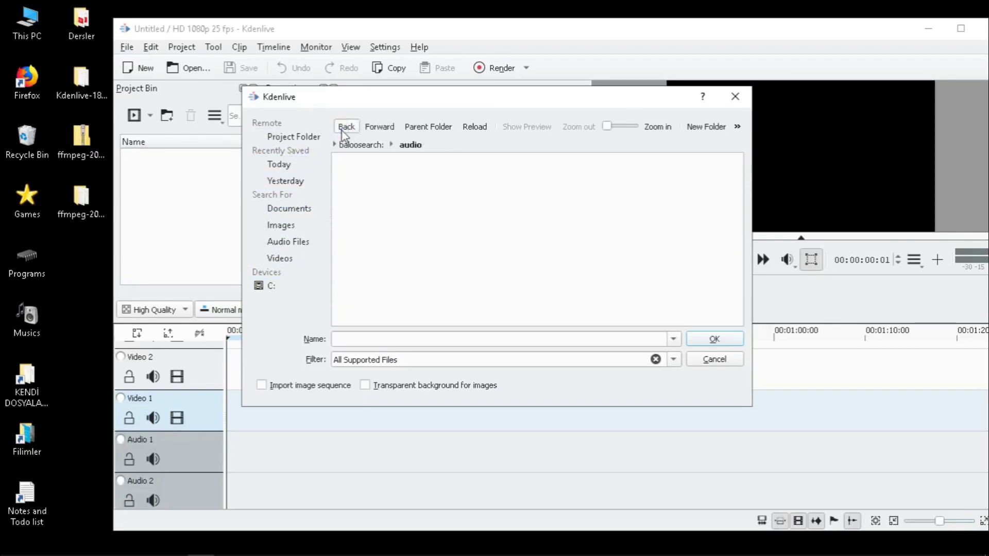
{"action": "left_click", "coordinate": [344, 129]}
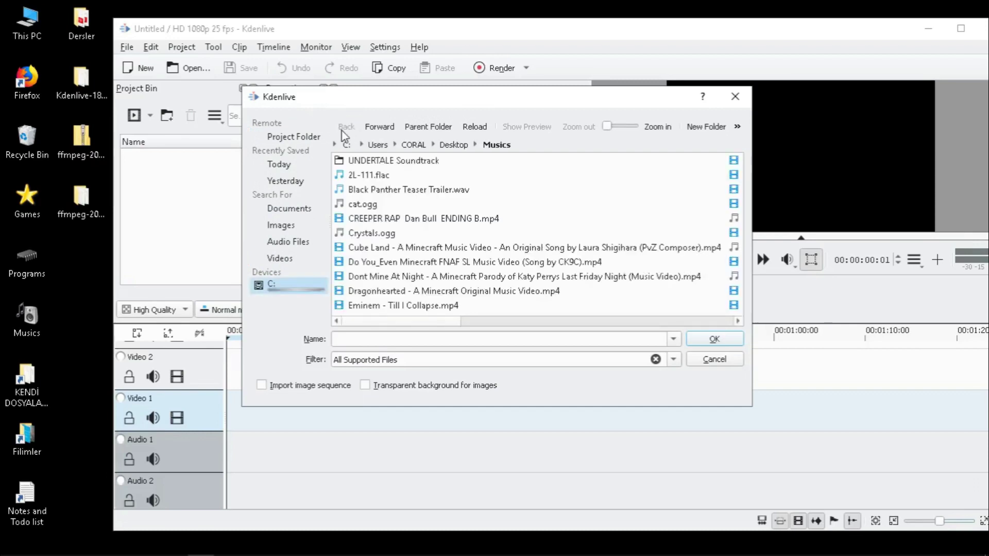
{"action": "left_click", "coordinate": [414, 147]}
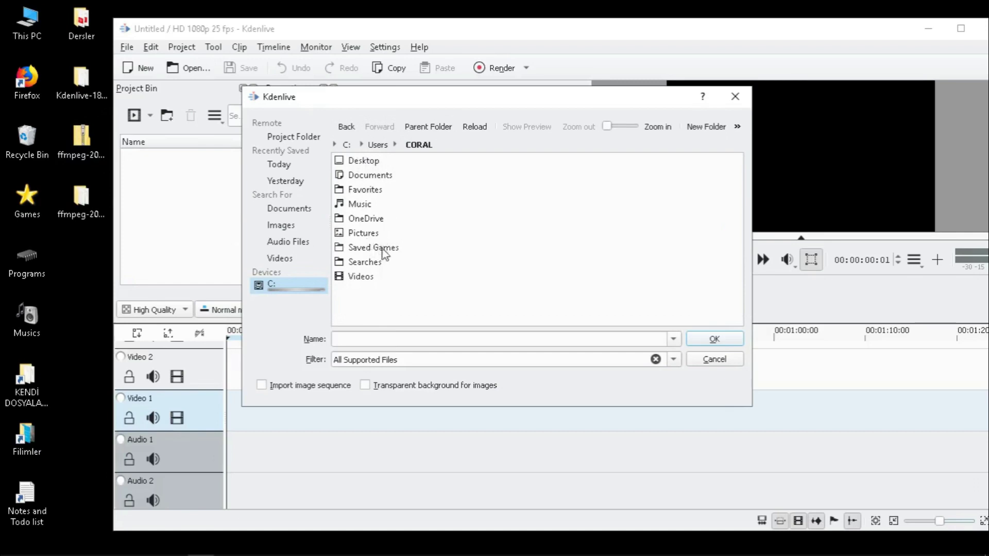
{"action": "double_click", "coordinate": [360, 277]}
{"action": "double_click", "coordinate": [361, 161]}
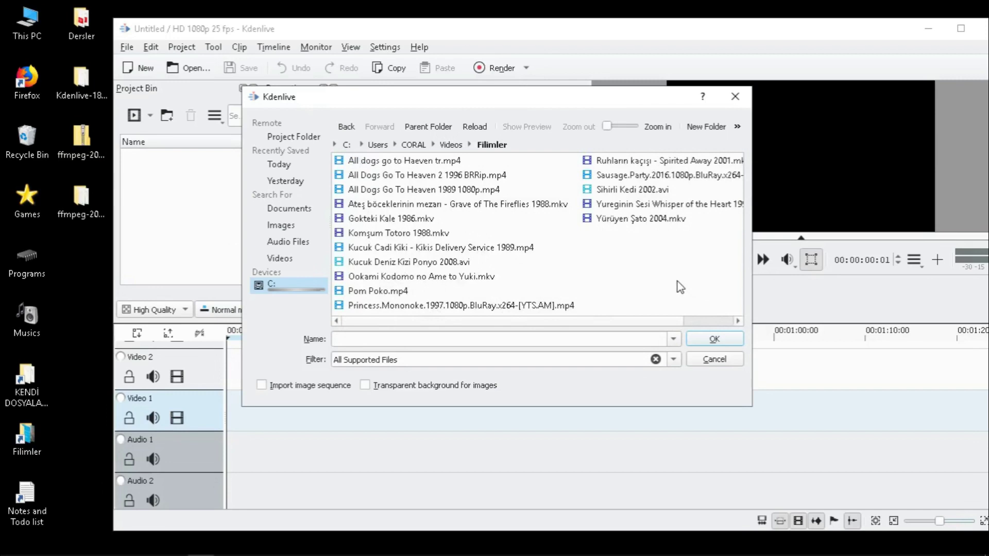
Try to add Ruhların kaçışı - Spirited Away 2001.mkv to the Project Bin and dismiss the resulting message.
{"action": "left_click", "coordinate": [623, 162]}
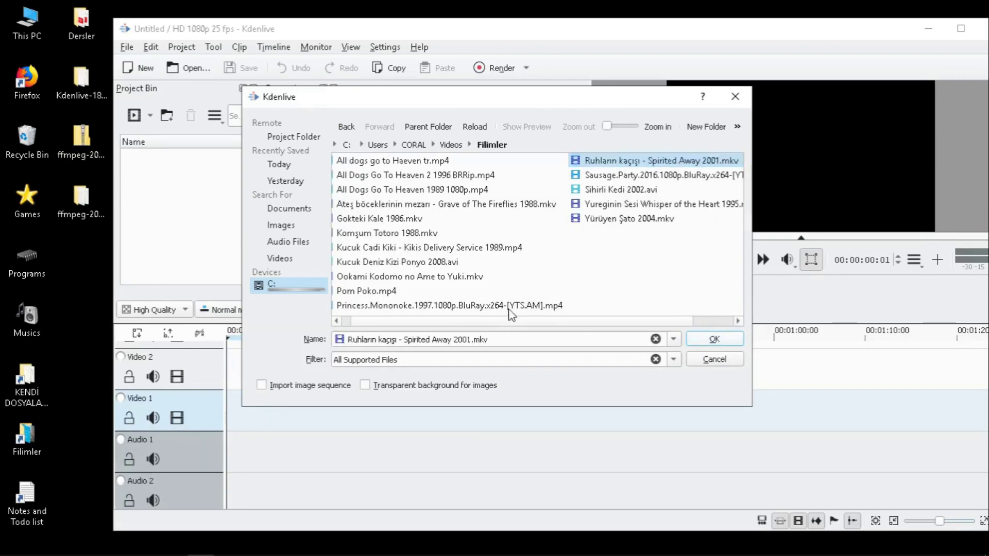
{"action": "key", "text": "Return"}
{"action": "left_click_drag", "start_coordinate": [497, 192], "coordinate": [393, 192]}
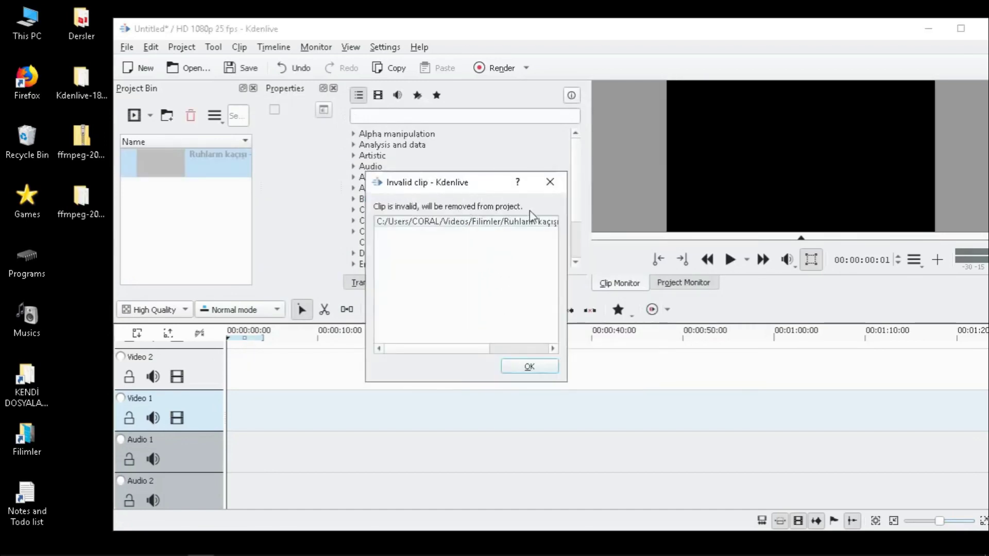
{"action": "left_click", "coordinate": [563, 183]}
Close Kdenlive without saving the changes to the untitled project.
{"action": "left_click", "coordinate": [128, 48]}
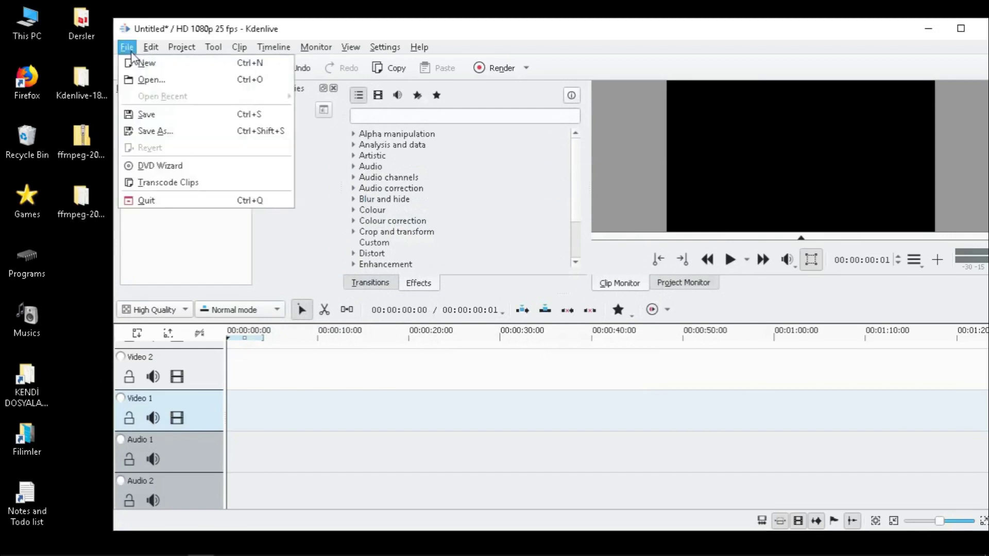
{"action": "key", "text": "Escape"}
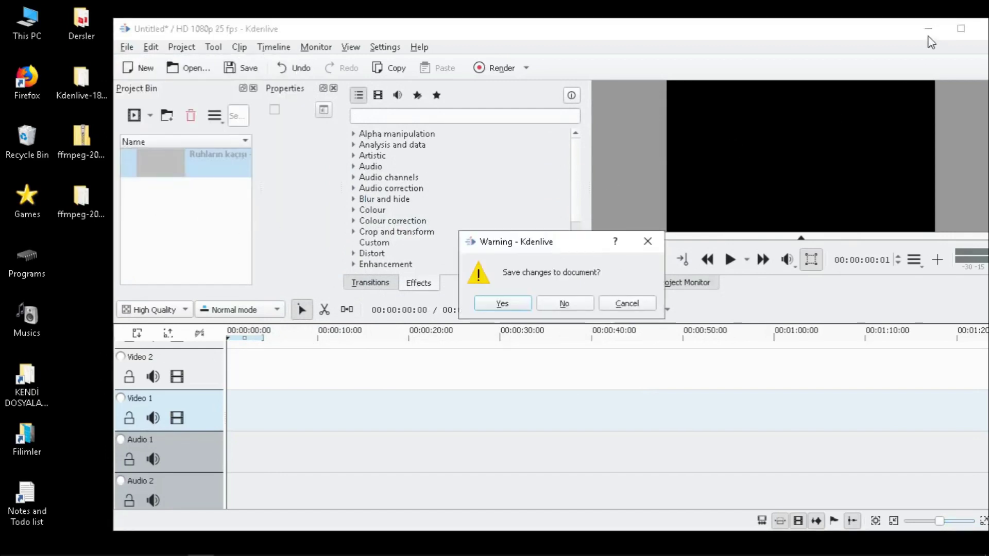
{"action": "left_click", "coordinate": [561, 307]}
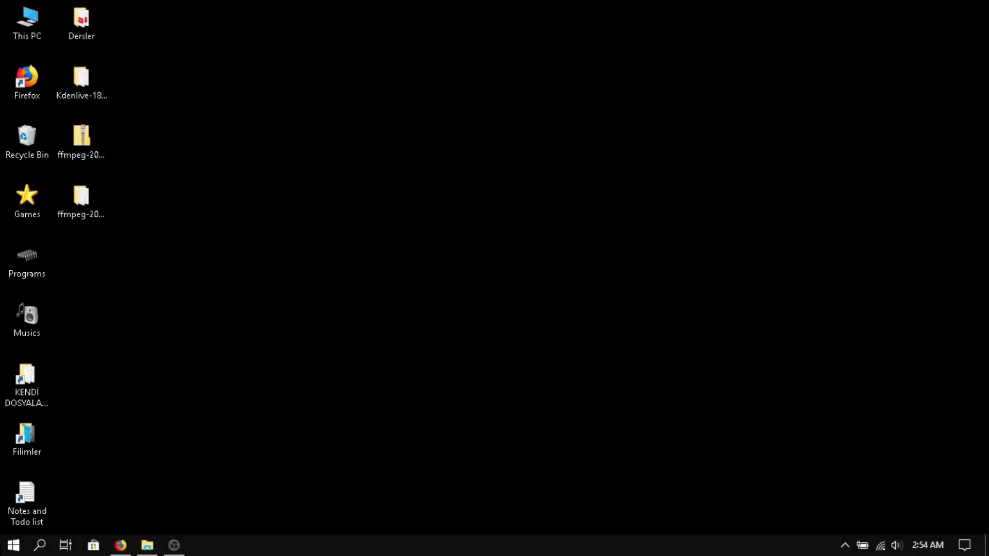
Open Task Manager and end both kdenlive.exe background processes.
{"action": "right_click", "coordinate": [365, 545]}
{"action": "left_click", "coordinate": [308, 467]}
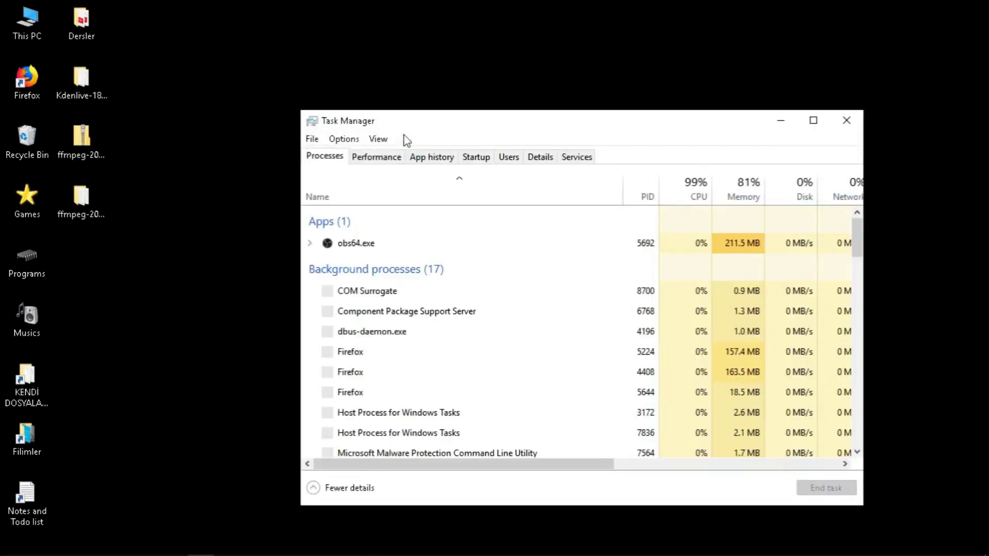
{"action": "left_click_drag", "start_coordinate": [402, 127], "coordinate": [397, 79]}
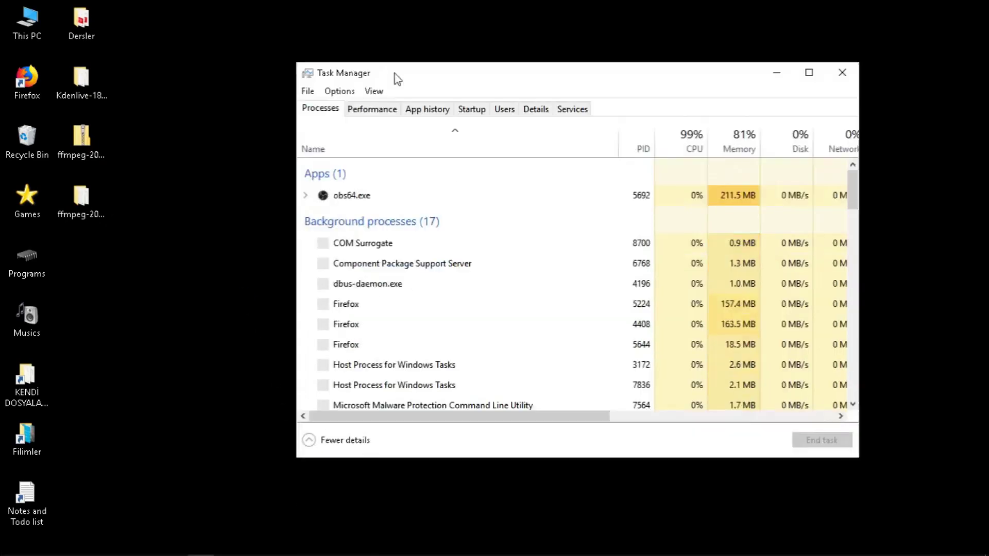
{"action": "scroll", "coordinate": [437, 289], "scroll_direction": "down", "scroll_amount": 1}
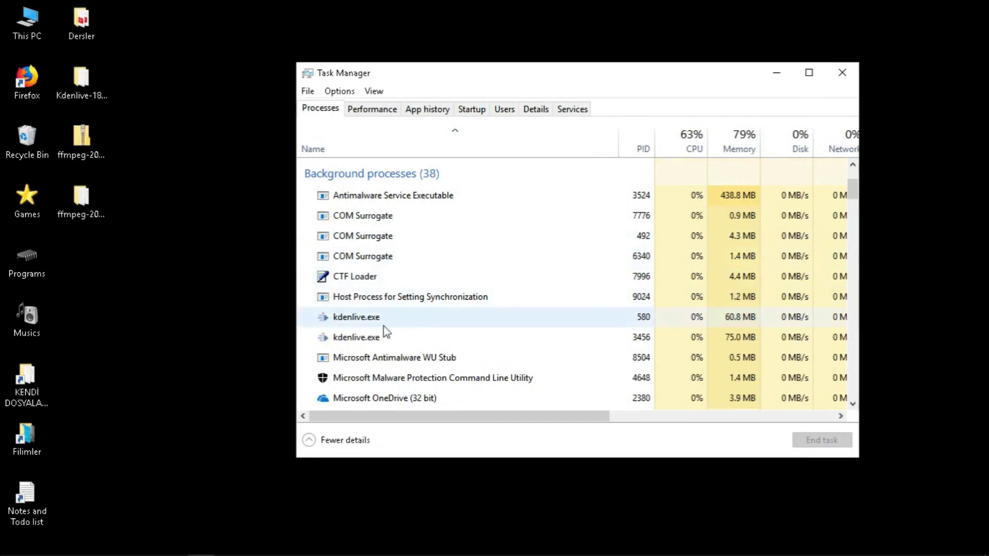
{"action": "right_click", "coordinate": [384, 326]}
{"action": "left_click", "coordinate": [397, 334]}
{"action": "right_click", "coordinate": [361, 335]}
{"action": "left_click", "coordinate": [367, 301]}
{"action": "right_click", "coordinate": [363, 297]}
{"action": "left_click", "coordinate": [400, 305]}
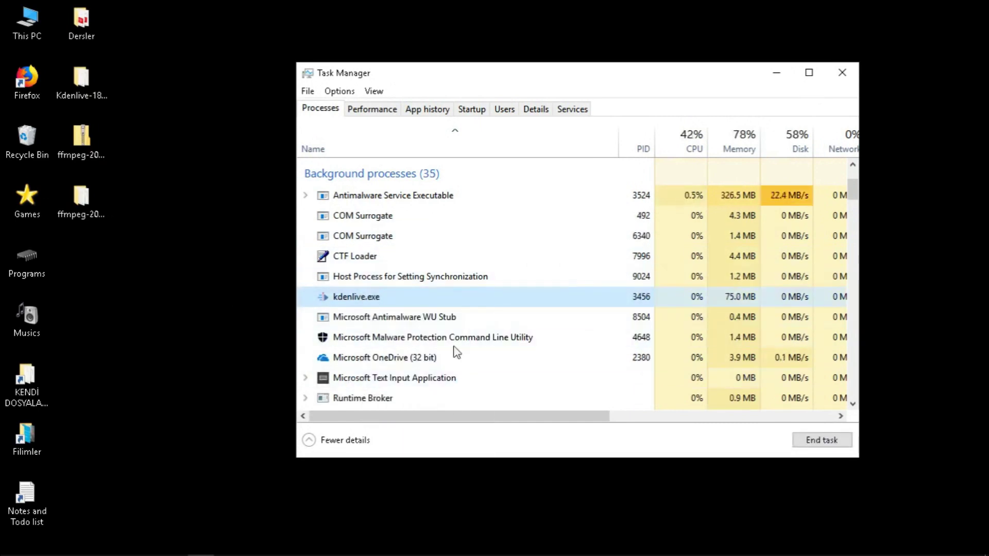
Refresh the desktop and check the background processes in Task Manager for leftover kdenlive.exe entries.
{"action": "right_click", "coordinate": [237, 255]}
{"action": "left_click", "coordinate": [246, 298]}
{"action": "scroll", "coordinate": [495, 324], "scroll_direction": "down", "scroll_amount": 1}
{"action": "scroll", "coordinate": [506, 323], "scroll_direction": "up", "scroll_amount": 2}
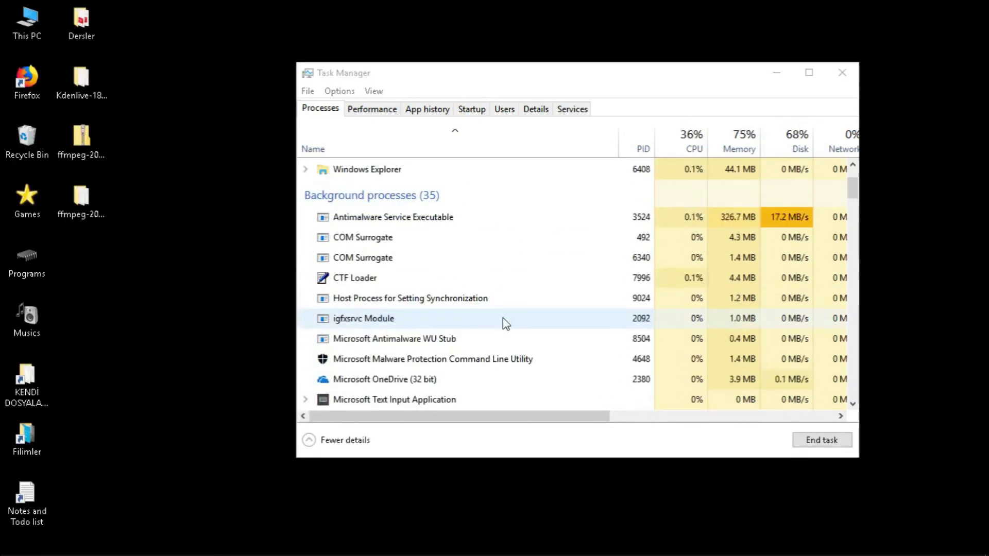
{"action": "scroll", "coordinate": [503, 317], "scroll_direction": "up", "scroll_amount": 3}
{"action": "left_click", "coordinate": [848, 72]}
{"action": "double_click", "coordinate": [102, 200]}
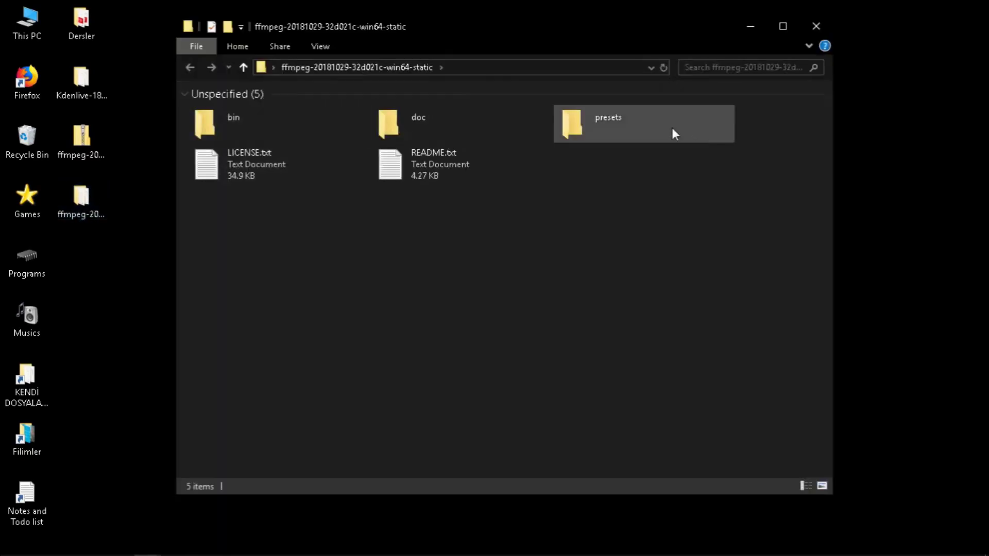
{"action": "double_click", "coordinate": [242, 119]}
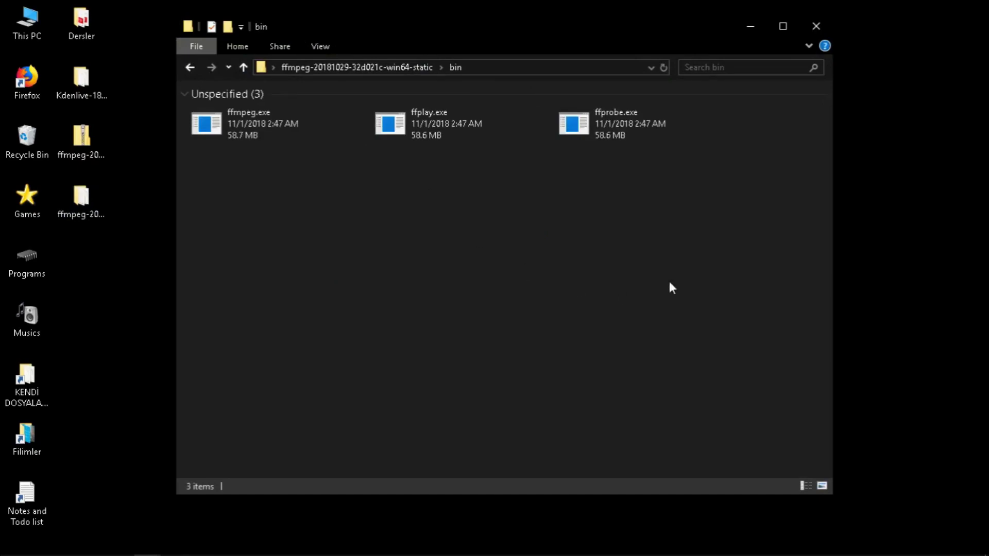
Select ffmpeg.exe, ffplay.exe and ffprobe.exe in bin and open the desktop's Kdenlive-18.08.2 folder in a second window.
{"action": "left_click_drag", "start_coordinate": [691, 211], "coordinate": [240, 135]}
{"action": "left_click", "coordinate": [75, 85]}
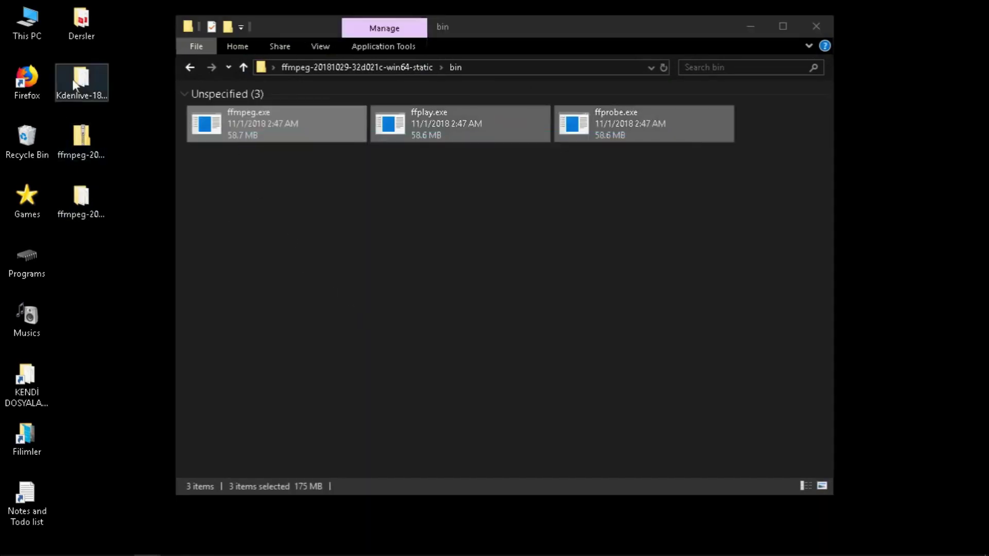
{"action": "double_click", "coordinate": [73, 85]}
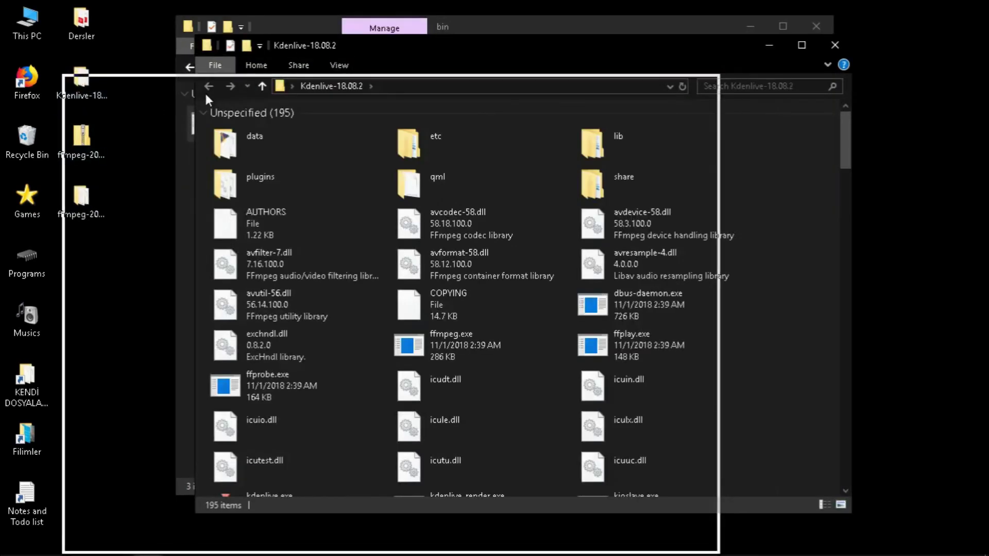
{"action": "left_click_drag", "start_coordinate": [205, 91], "coordinate": [205, 92]}
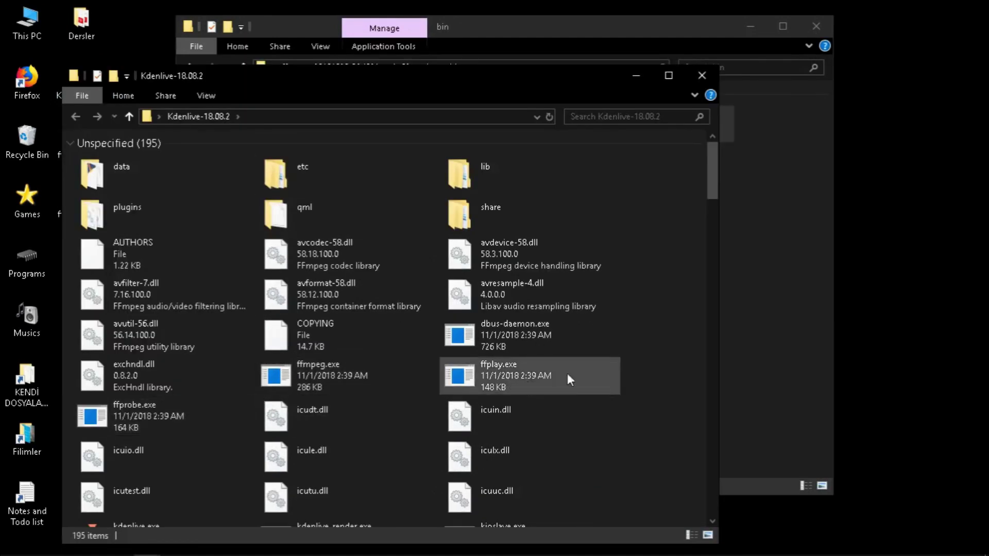
Move the three FFmpeg executables from bin into Kdenlive-18.08.2, replace the files of the same names and refresh the view.
{"action": "left_click", "coordinate": [824, 304]}
{"action": "left_click_drag", "start_coordinate": [758, 279], "coordinate": [259, 116]}
{"action": "left_click_drag", "start_coordinate": [273, 124], "coordinate": [653, 502]}
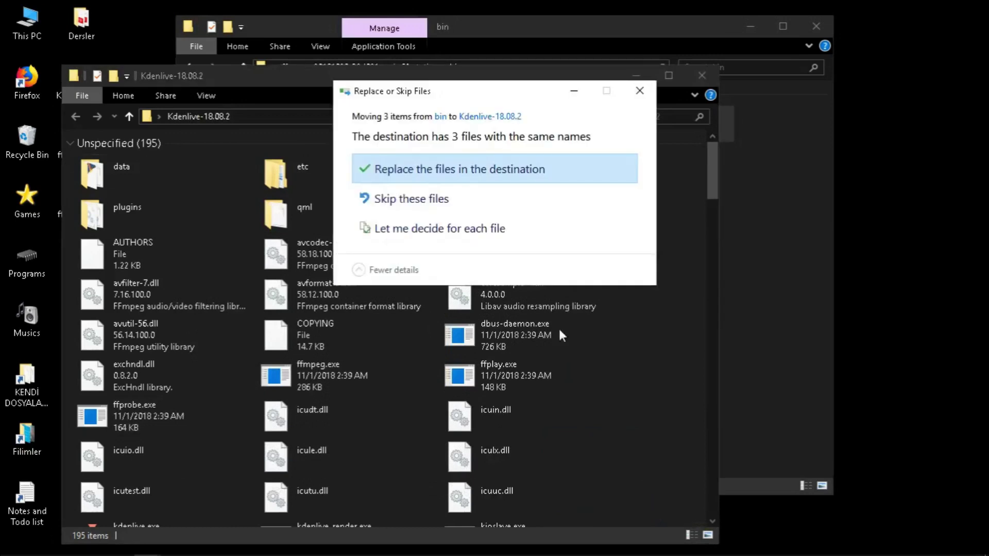
{"action": "left_click", "coordinate": [419, 168]}
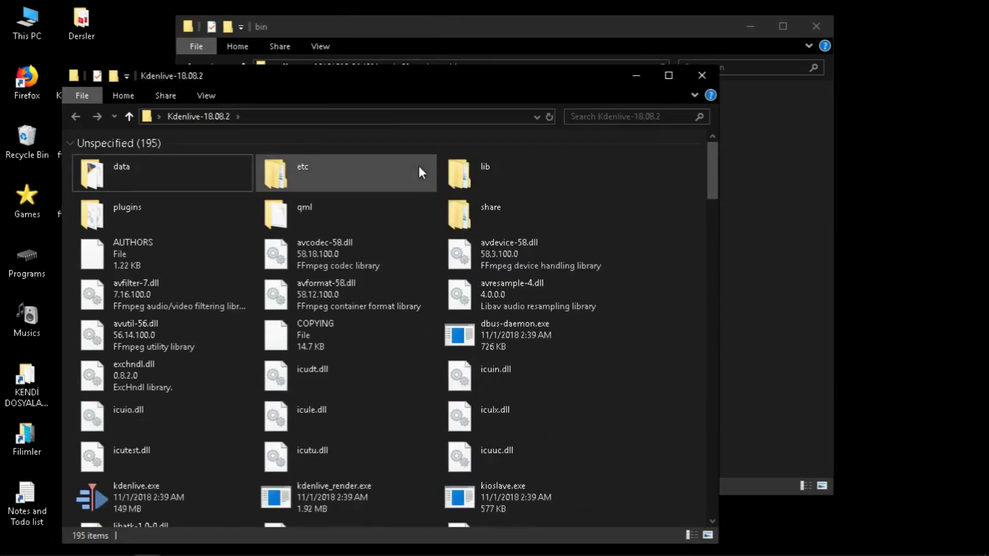
{"action": "right_click", "coordinate": [676, 304]}
{"action": "left_click", "coordinate": [693, 360]}
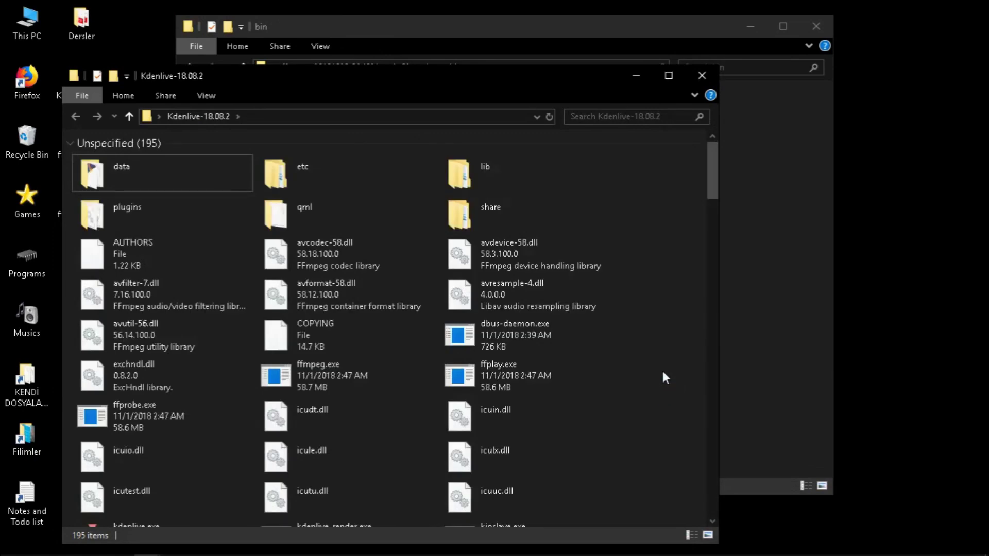
Go up from bin to the FFmpeg package folder and open its presets folder to view the files.
{"action": "left_click_drag", "start_coordinate": [464, 36], "coordinate": [490, 44]}
{"action": "left_click", "coordinate": [449, 74]}
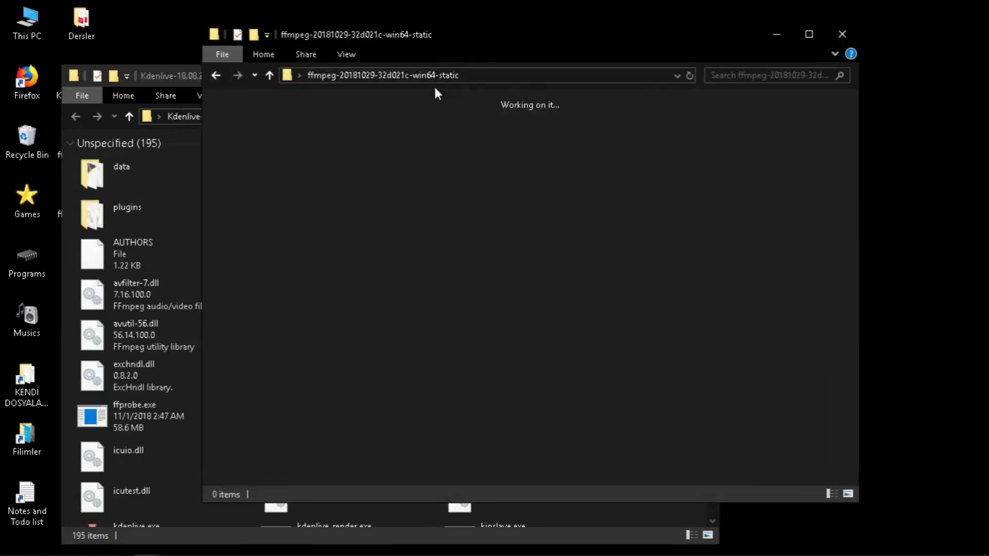
{"action": "left_click", "coordinate": [651, 131]}
{"action": "double_click", "coordinate": [651, 131]}
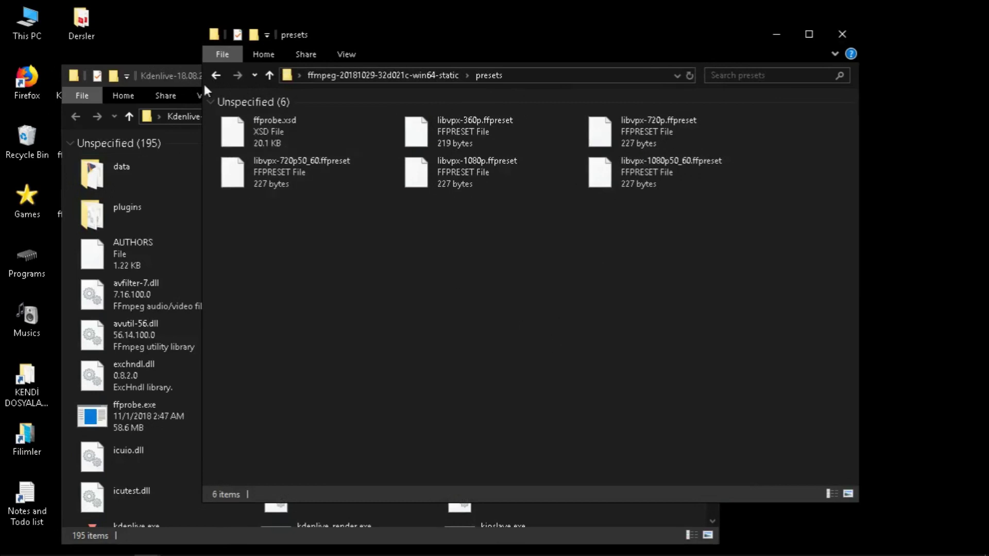
Look inside the data and share subfolders of Kdenlive-18.08.2 and return to the main Kdenlive folder.
{"action": "left_click", "coordinate": [165, 75]}
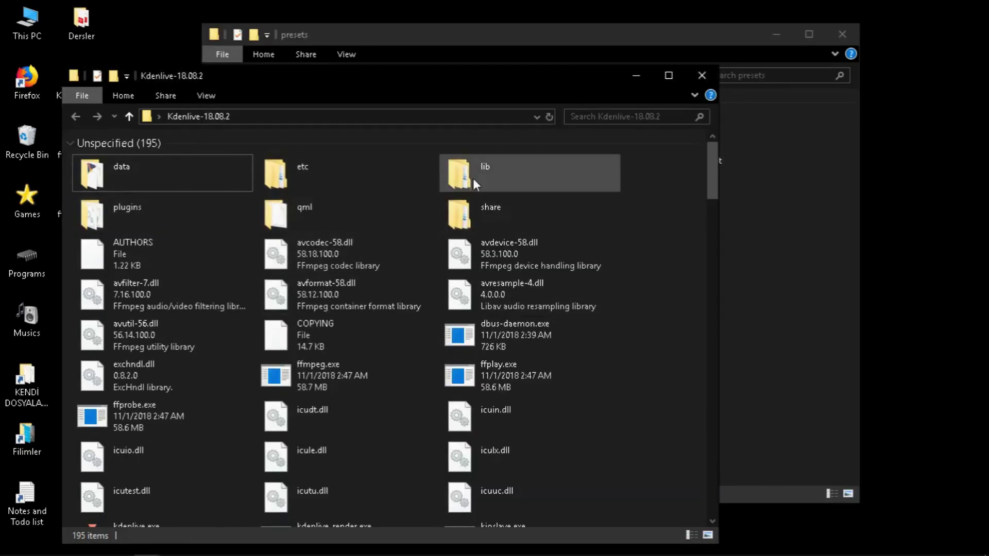
{"action": "left_click", "coordinate": [148, 177]}
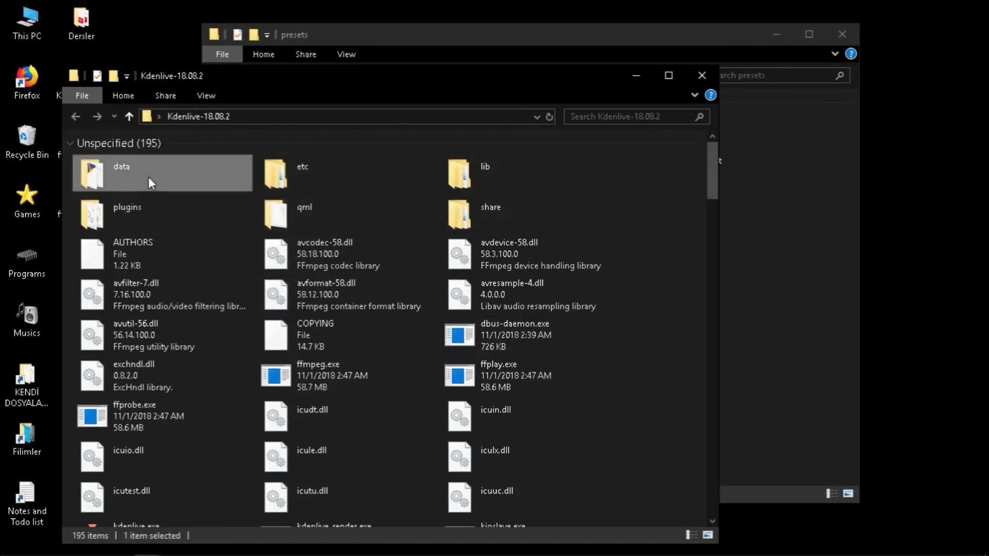
{"action": "double_click", "coordinate": [148, 178]}
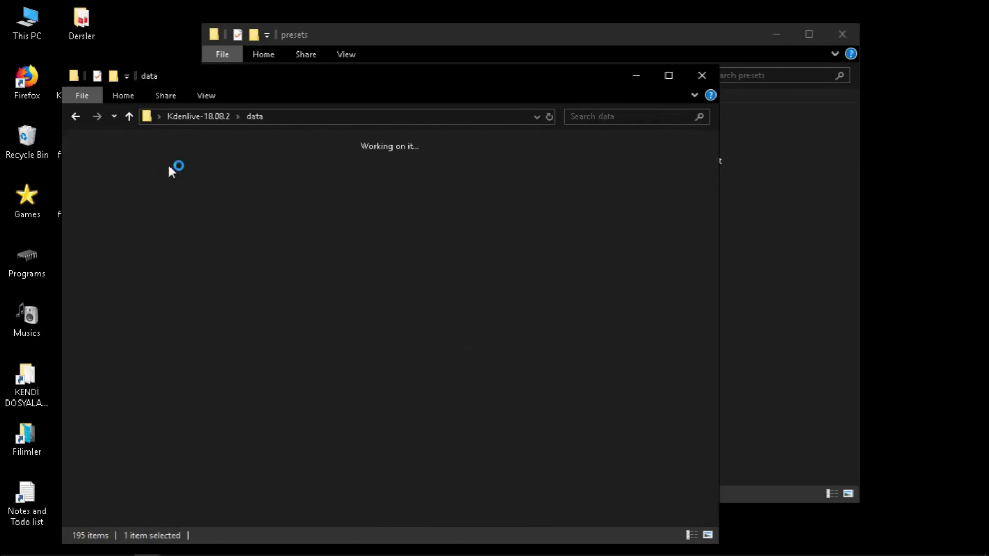
{"action": "left_click", "coordinate": [198, 116]}
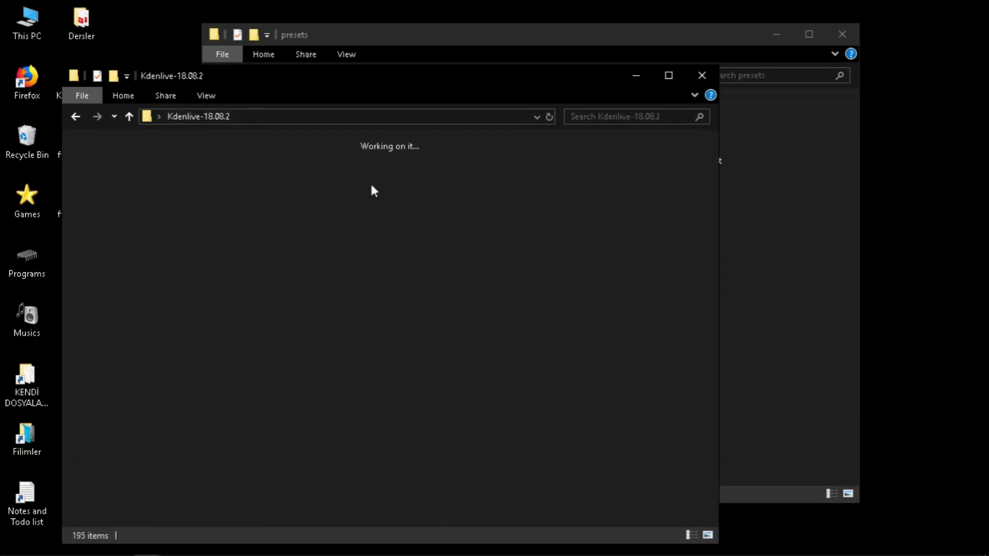
{"action": "double_click", "coordinate": [511, 210]}
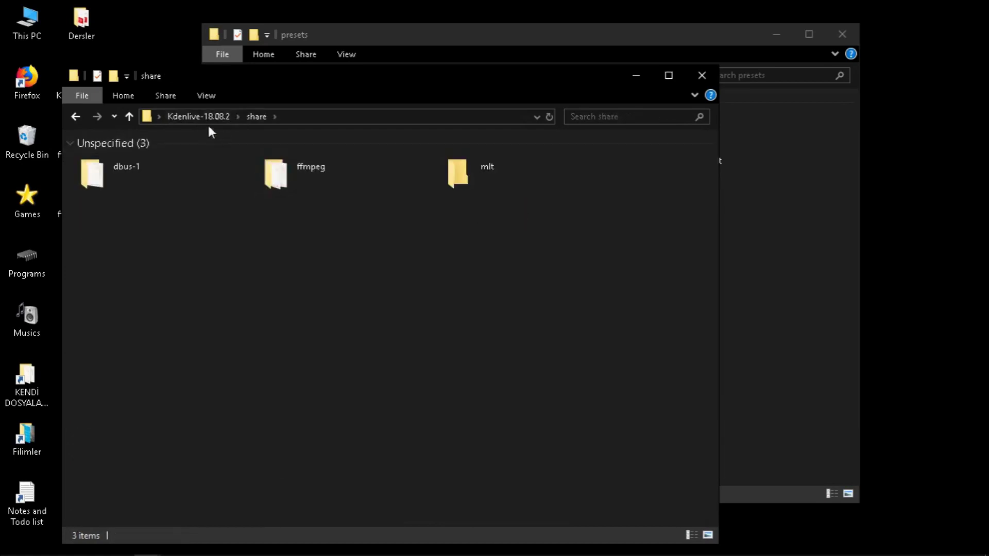
{"action": "left_click", "coordinate": [184, 117]}
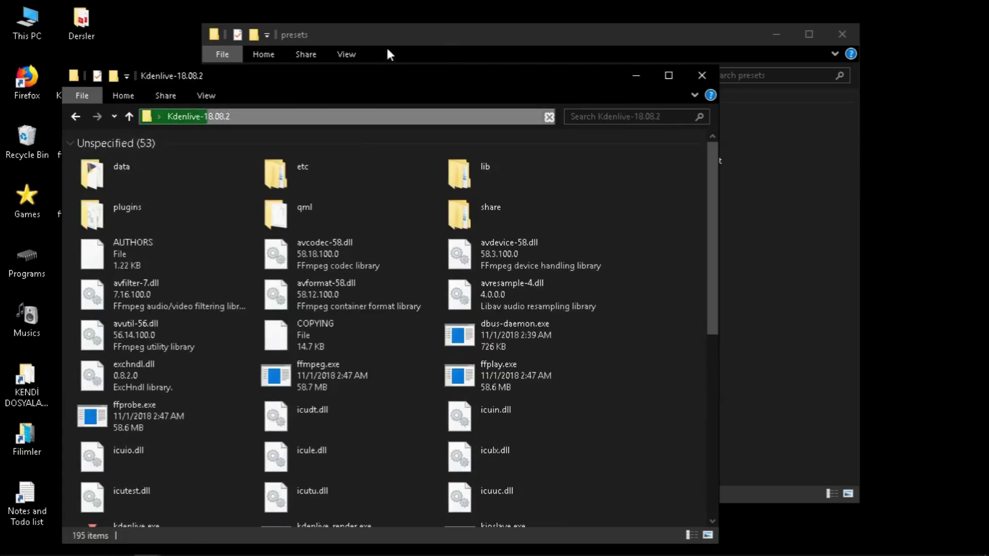
Close the FFmpeg presets window and start kdenlive.exe from the Kdenlive-18.08.2 folder.
{"action": "left_click", "coordinate": [746, 188]}
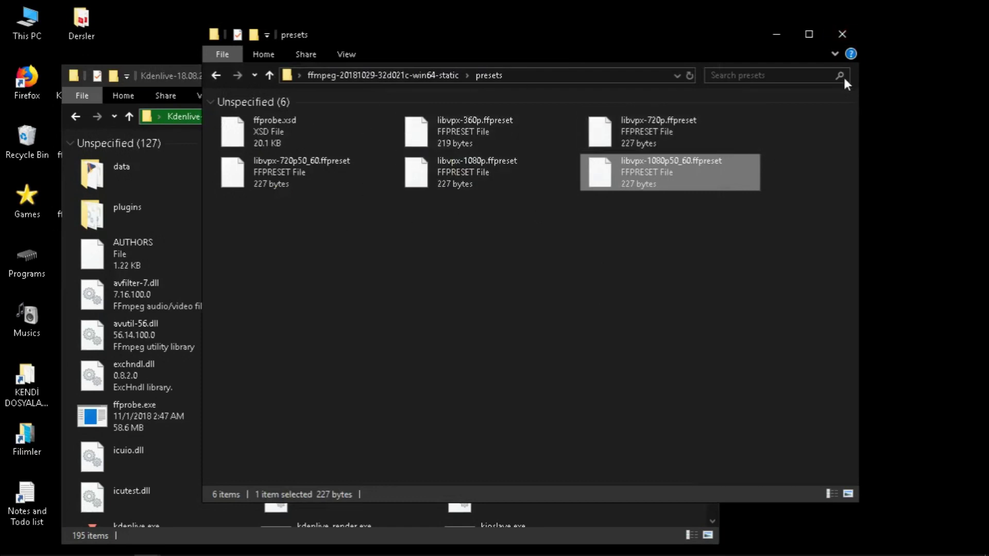
{"action": "left_click", "coordinate": [842, 34]}
{"action": "left_click_drag", "start_coordinate": [404, 71], "coordinate": [543, 46]}
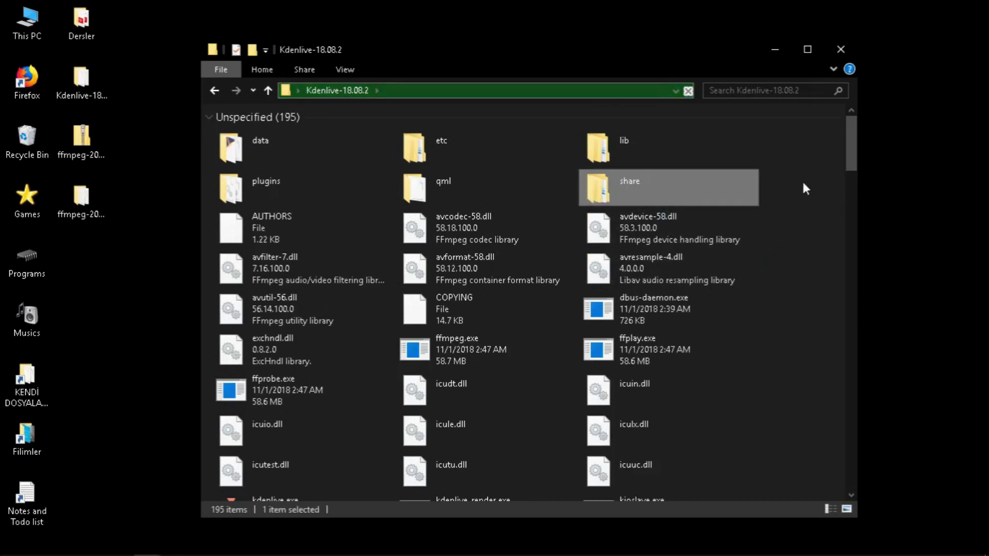
{"action": "scroll", "coordinate": [778, 219], "scroll_direction": "down", "scroll_amount": 5}
{"action": "scroll", "coordinate": [766, 234], "scroll_direction": "up", "scroll_amount": 2}
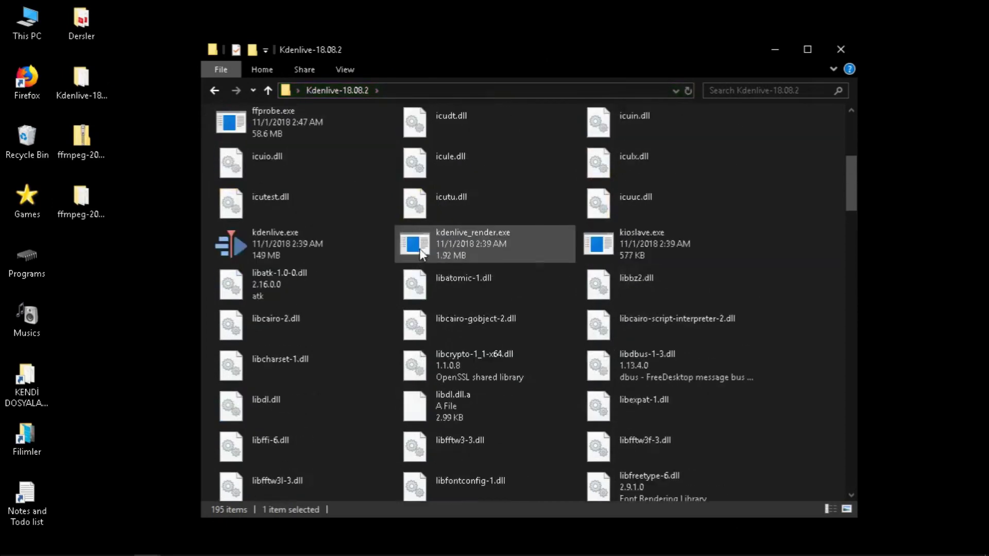
{"action": "double_click", "coordinate": [311, 254]}
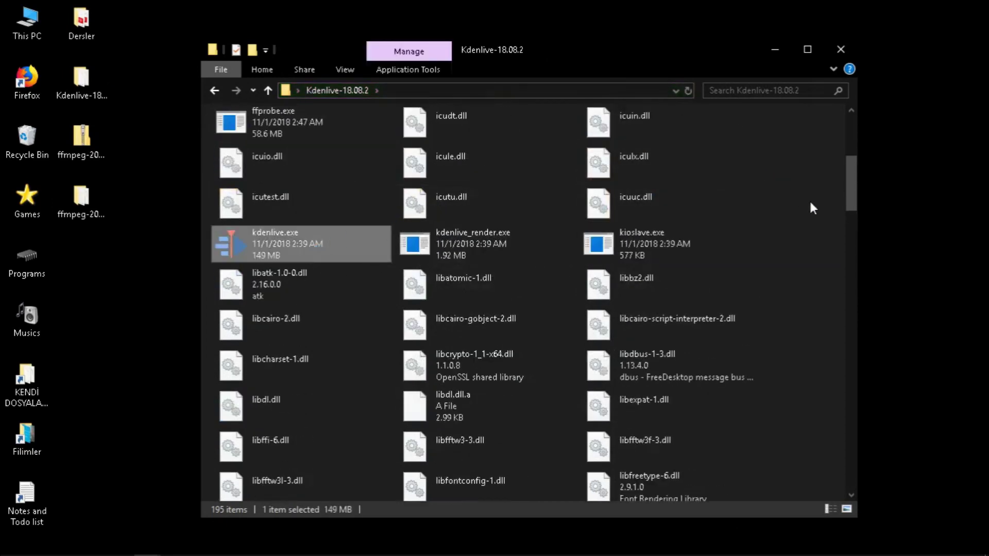
Close the open Filimler folder window and refresh the desktop while Kdenlive loads.
{"action": "mouse_move", "coordinate": [163, 547]}
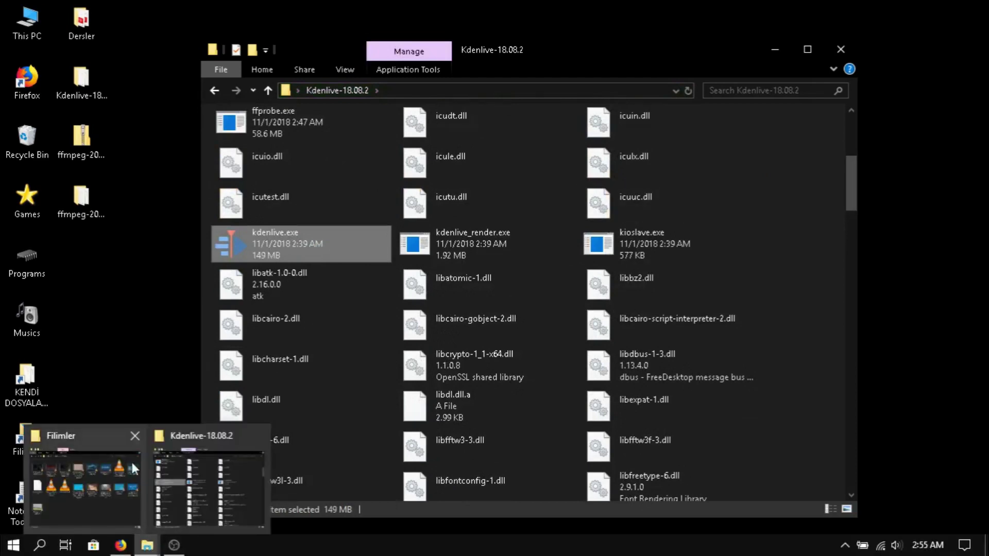
{"action": "left_click", "coordinate": [132, 439]}
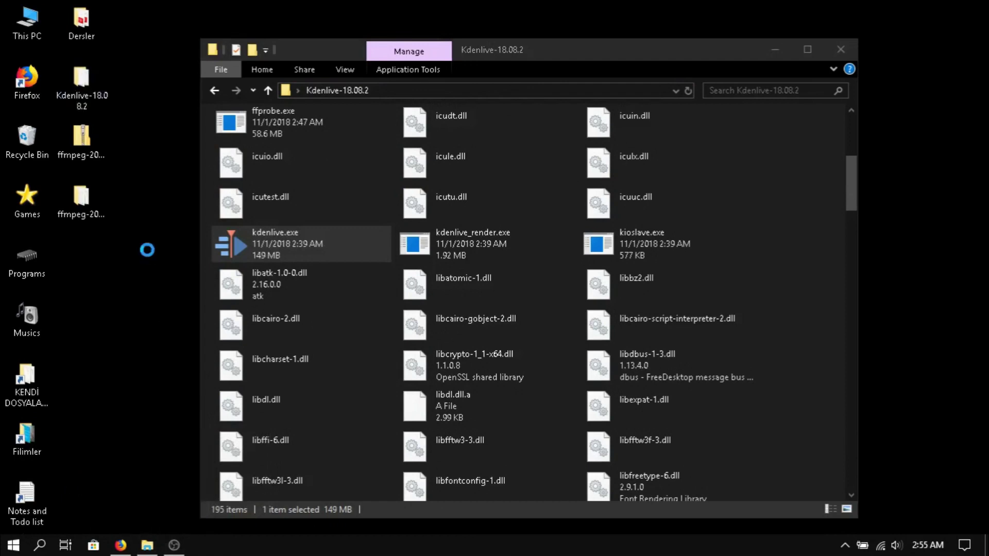
{"action": "right_click", "coordinate": [146, 253]}
{"action": "left_click", "coordinate": [169, 291]}
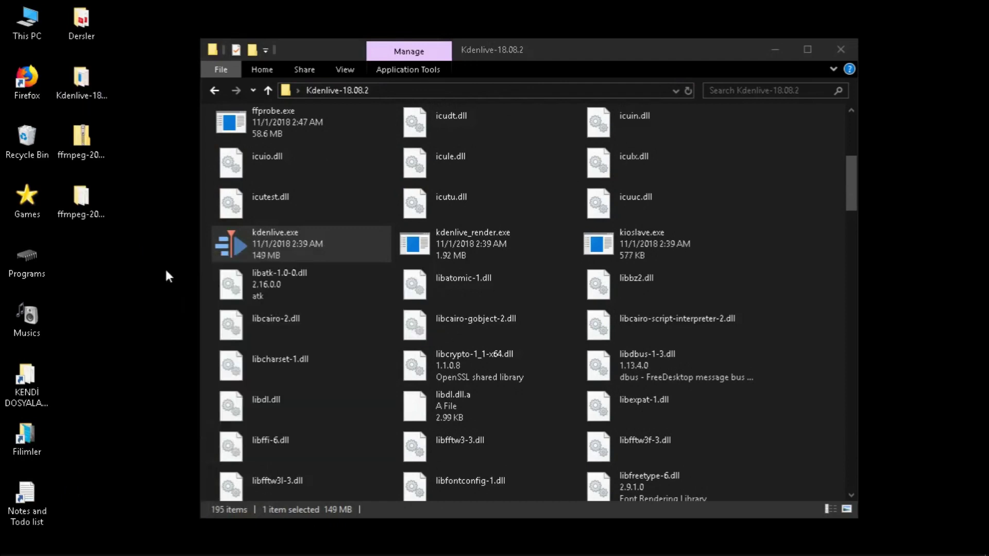
{"action": "right_click", "coordinate": [120, 251]}
{"action": "left_click", "coordinate": [136, 295]}
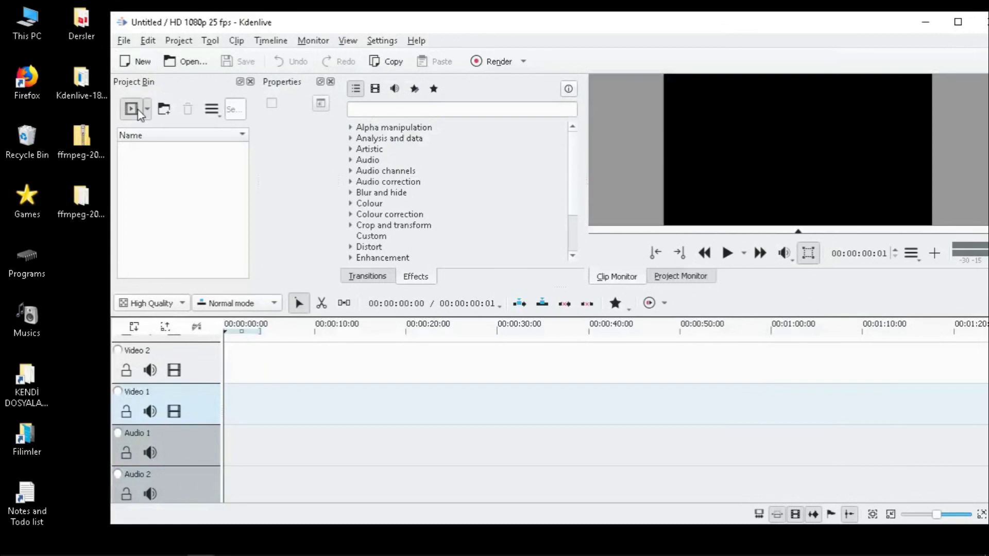
Add Ateş böceklerinin mezarı - Grave of The Fireflies 1988.mkv to the Project Bin and reposition the Kdenlive window to fit the screen.
{"action": "double_click", "coordinate": [170, 210]}
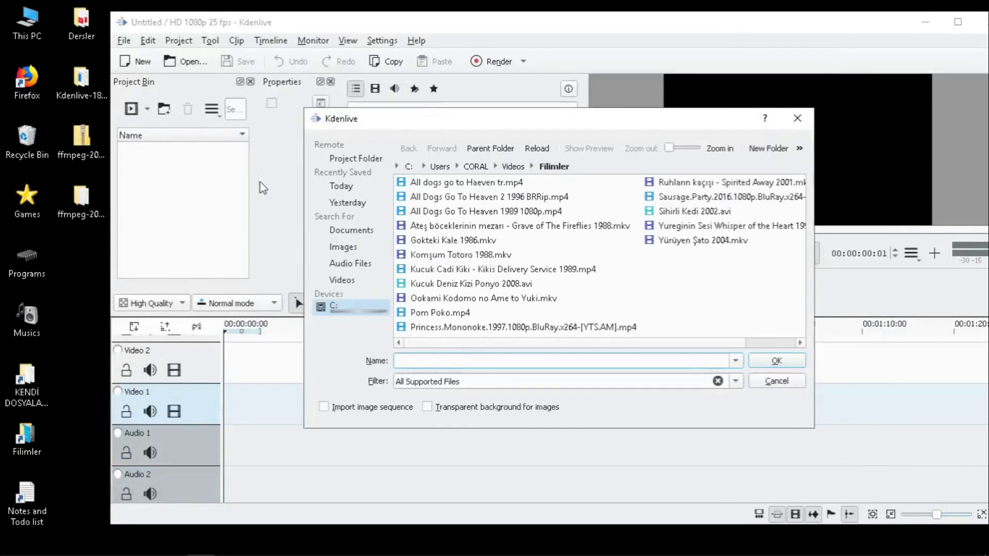
{"action": "left_click", "coordinate": [466, 227]}
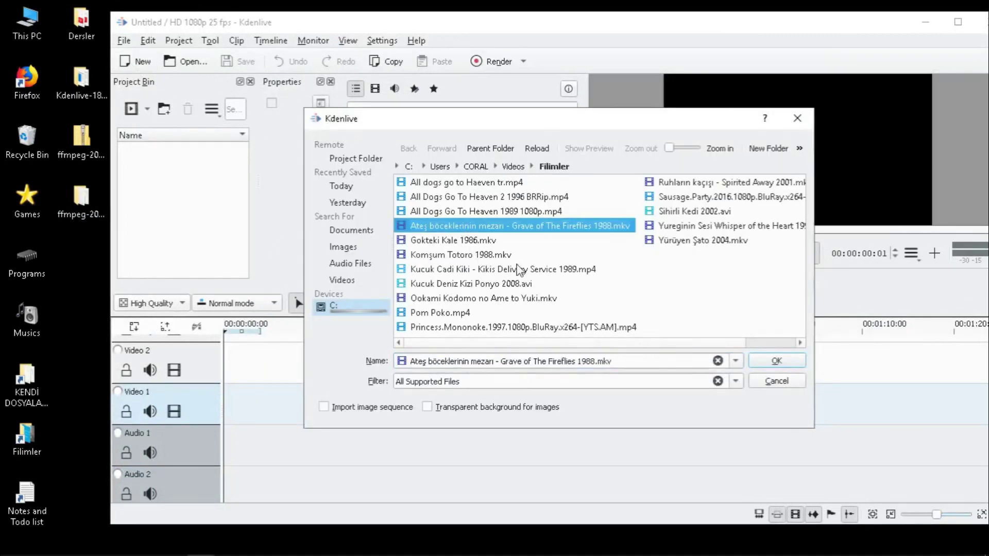
{"action": "left_click", "coordinate": [775, 362]}
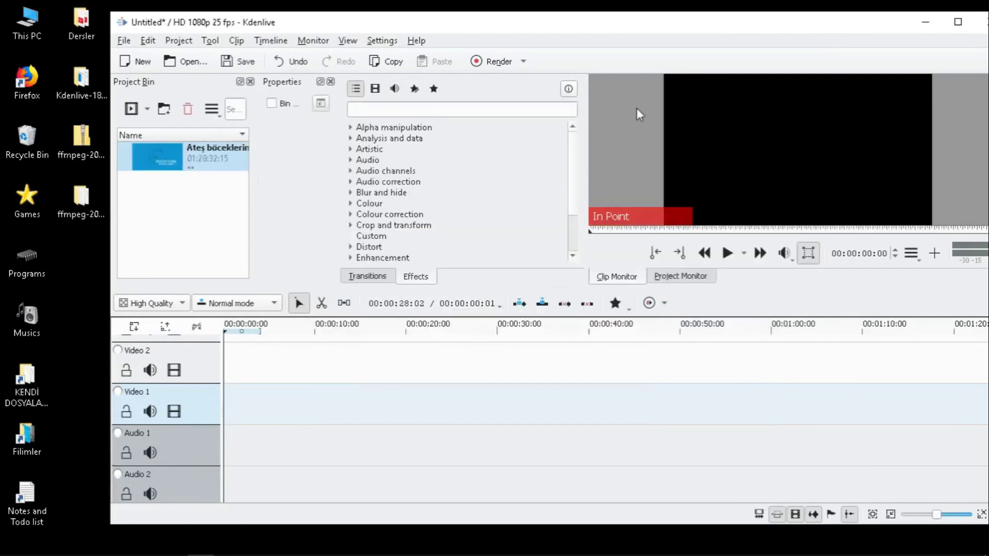
{"action": "left_click_drag", "start_coordinate": [217, 26], "coordinate": [172, 41]}
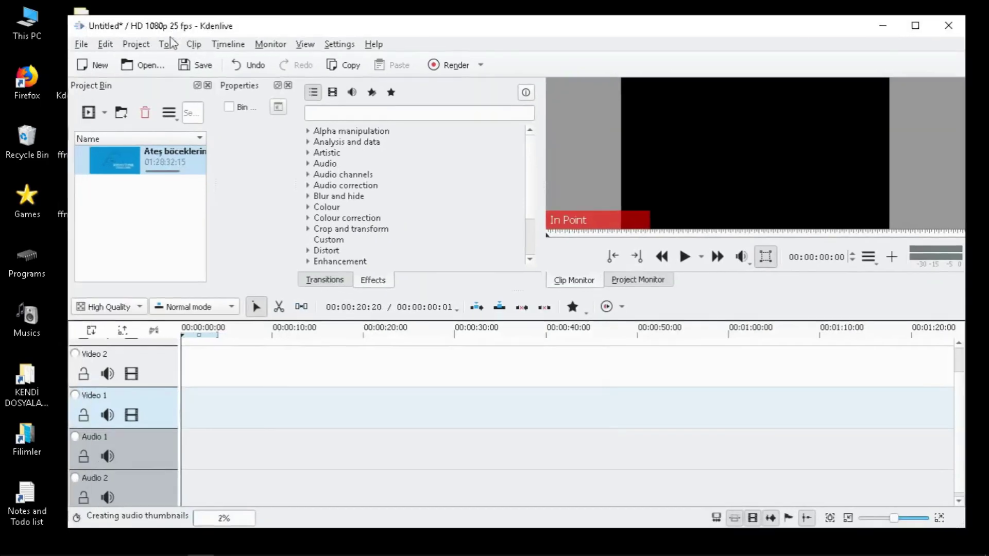
Add Ruhların kaçışı - Spirited Away 2001.mkv from the Filimler folder to the Project Bin.
{"action": "left_click", "coordinate": [88, 113]}
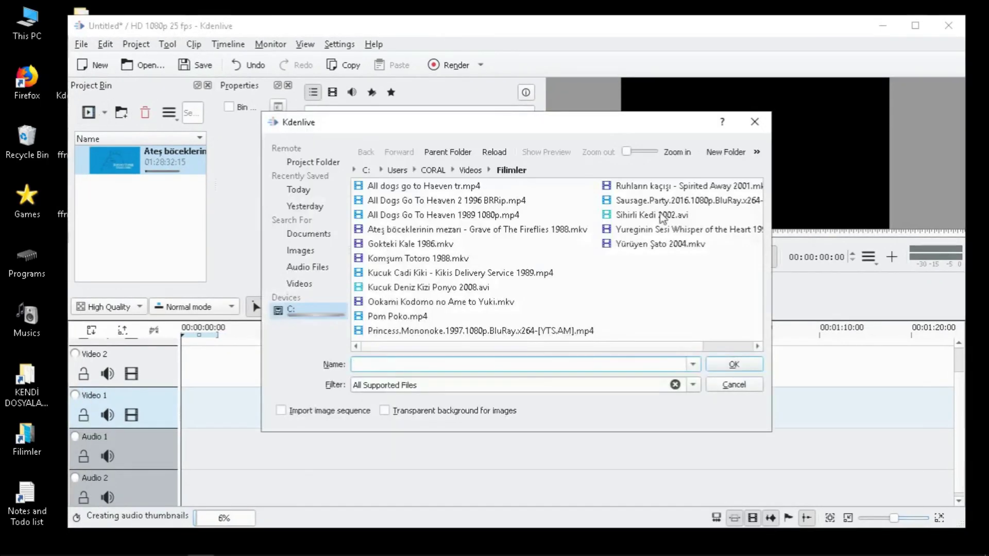
{"action": "left_click", "coordinate": [664, 191]}
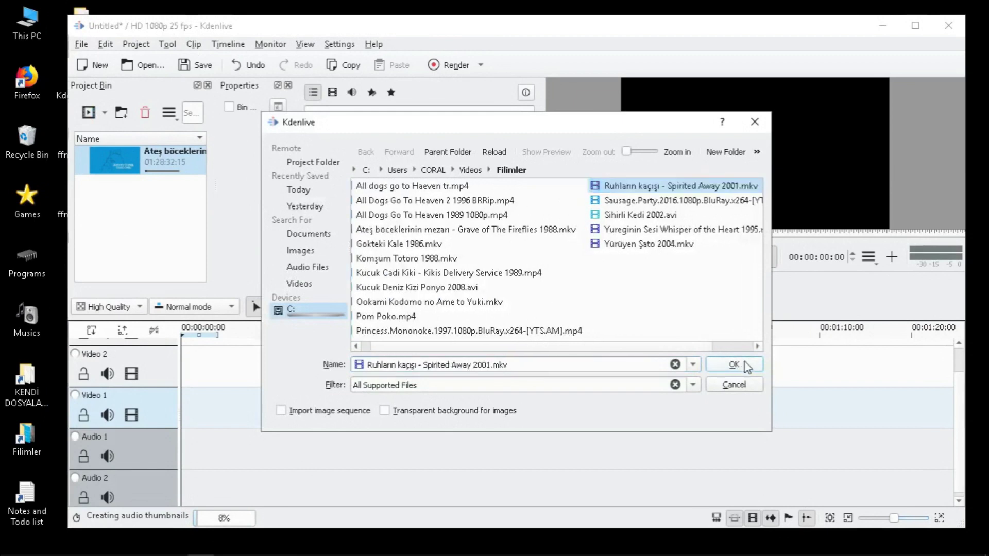
{"action": "left_click", "coordinate": [734, 365]}
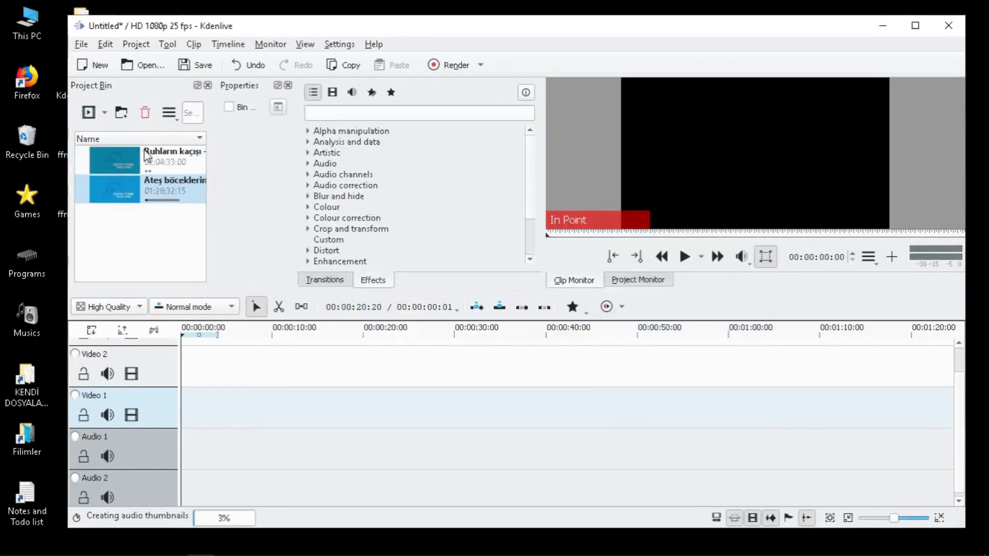
Place the Ruhların kaçışı - Spirited Away clip at the start of the Video 1 track.
{"action": "left_click", "coordinate": [146, 155]}
{"action": "left_click_drag", "start_coordinate": [143, 162], "coordinate": [172, 400]}
{"action": "left_click_drag", "start_coordinate": [124, 165], "coordinate": [186, 424]}
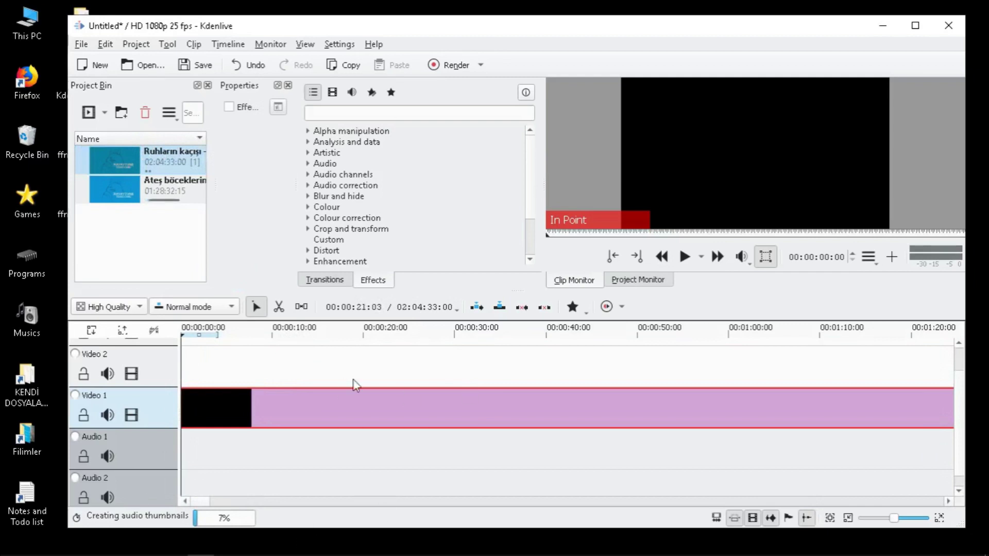
Quit Kdenlive and discard the changes to the untitled project with the two clips.
{"action": "left_click", "coordinate": [83, 44]}
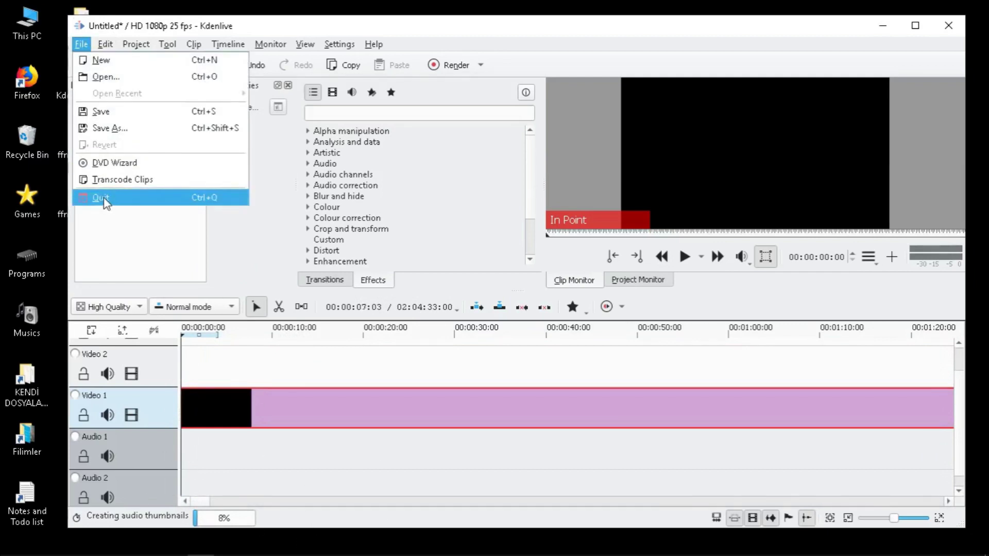
{"action": "key", "text": "Escape"}
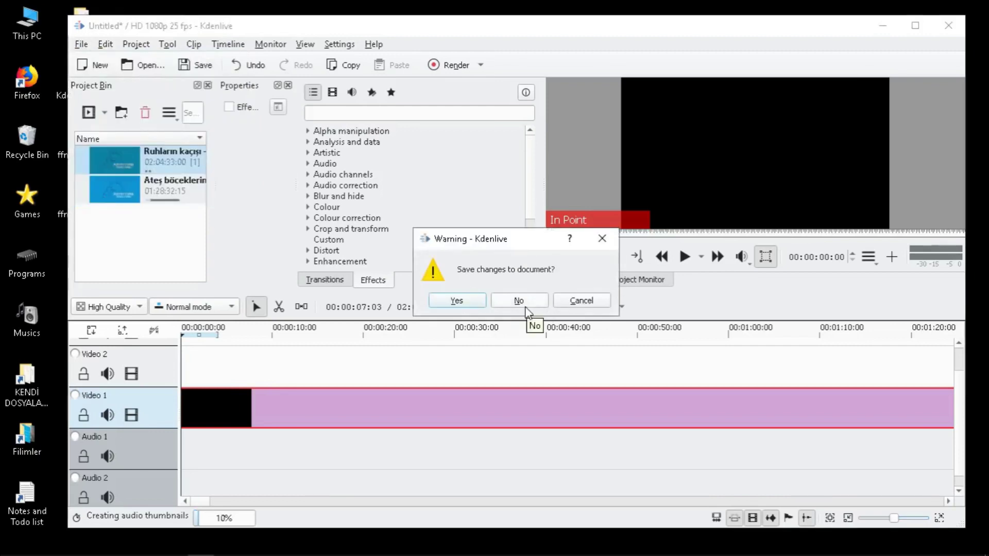
{"action": "left_click", "coordinate": [519, 301]}
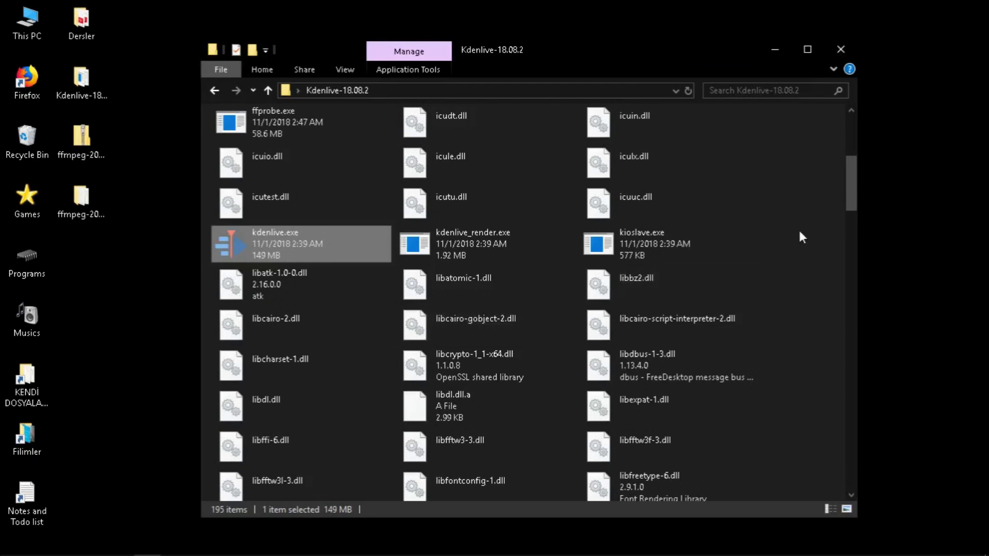
{"action": "right_click", "coordinate": [825, 269]}
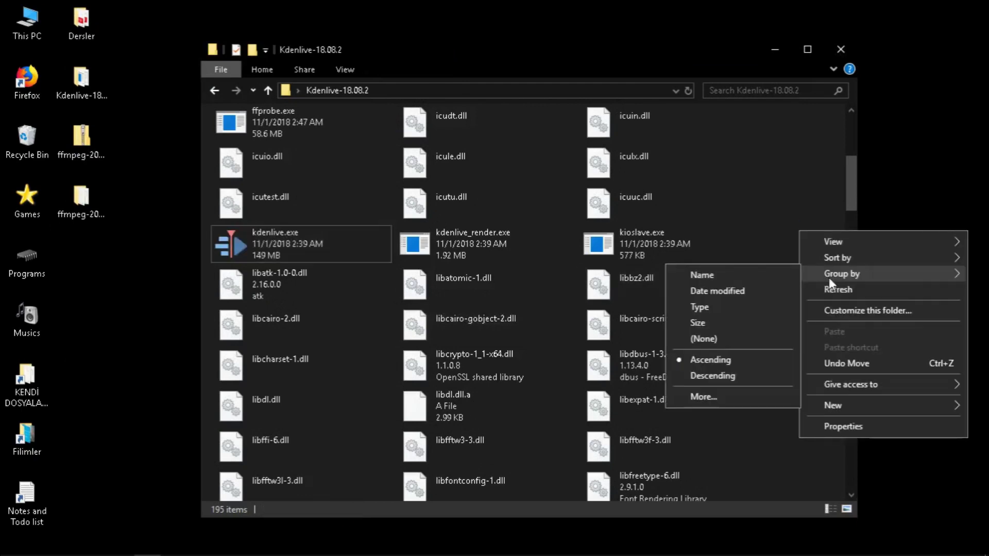
{"action": "left_click", "coordinate": [828, 301]}
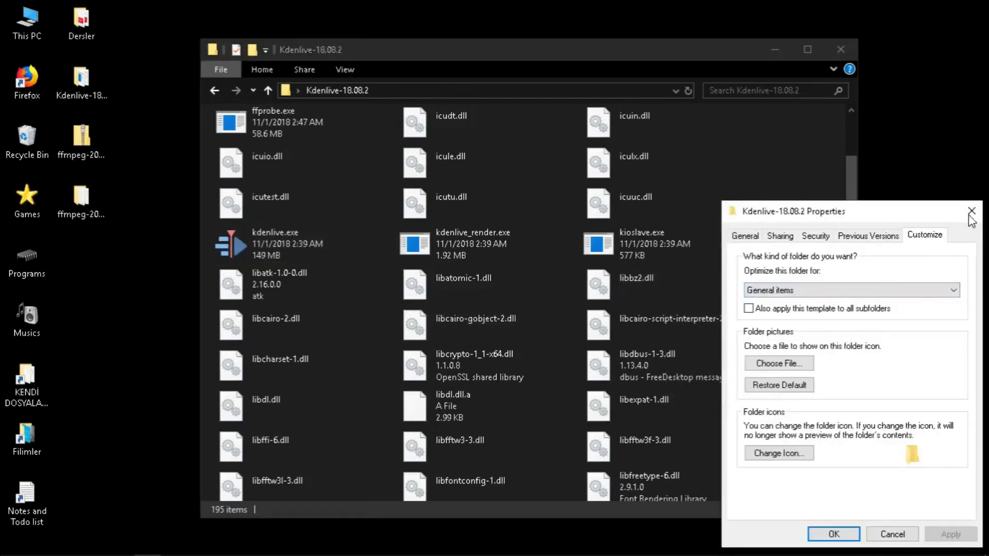
{"action": "left_click", "coordinate": [972, 209]}
Refresh the contents of the Kdenlive-18.08.2 folder and the Windows desktop.
{"action": "right_click", "coordinate": [827, 225]}
{"action": "left_click", "coordinate": [837, 279]}
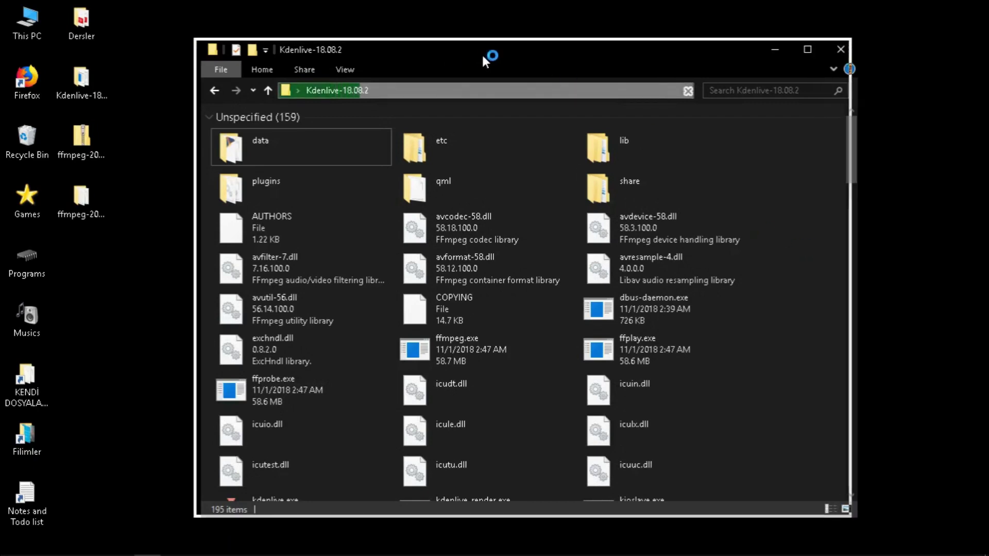
{"action": "right_click", "coordinate": [147, 170]}
{"action": "left_click", "coordinate": [175, 213]}
{"action": "left_click", "coordinate": [82, 203]}
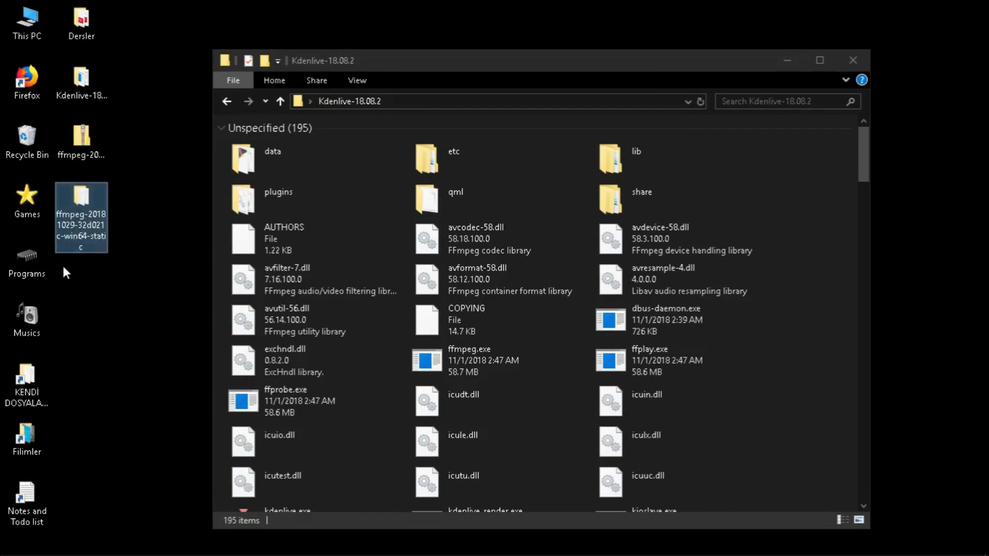
{"action": "left_click", "coordinate": [155, 358]}
{"action": "right_click", "coordinate": [156, 354]}
{"action": "left_click", "coordinate": [178, 397]}
{"action": "right_click", "coordinate": [168, 298]}
{"action": "left_click", "coordinate": [183, 341]}
{"action": "right_click", "coordinate": [131, 261]}
{"action": "left_click", "coordinate": [154, 305]}
{"action": "right_click", "coordinate": [121, 244]}
{"action": "left_click", "coordinate": [150, 285]}
{"action": "right_click", "coordinate": [131, 244]}
{"action": "left_click", "coordinate": [149, 286]}
{"action": "right_click", "coordinate": [122, 242]}
{"action": "left_click", "coordinate": [150, 284]}
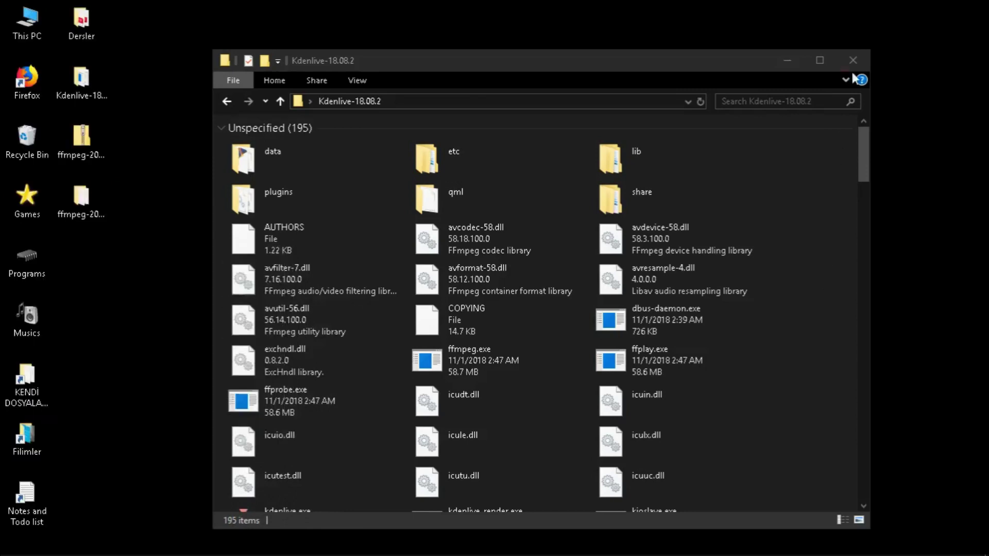
Close the Kdenlive-18.08.2 folder window and switch to the open Firefox window.
{"action": "left_click", "coordinate": [853, 60]}
{"action": "left_click", "coordinate": [129, 554]}
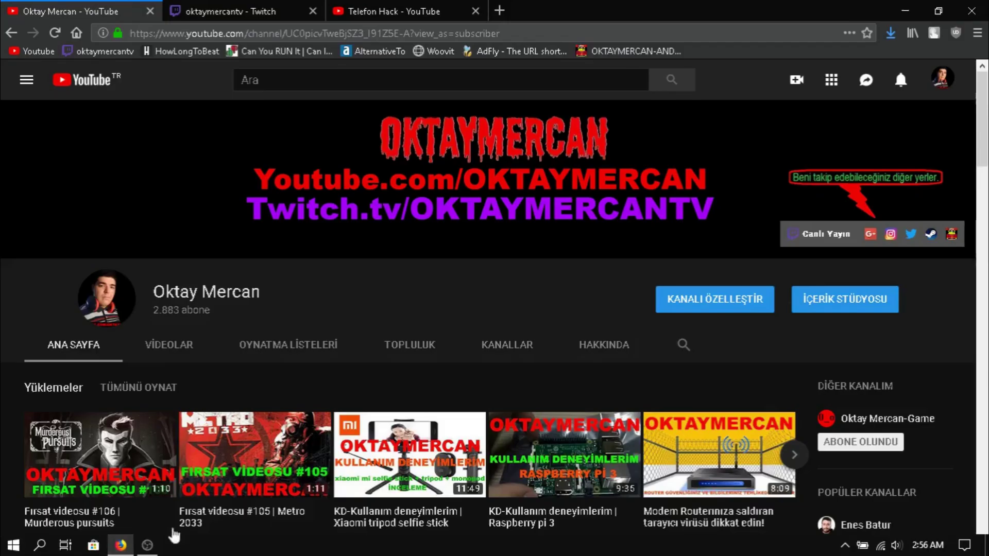
View the creator's Twitch channel page and YouTube channel home page in the open Firefox tabs, ending on the YouTube channel.
{"action": "left_click", "coordinate": [240, 6]}
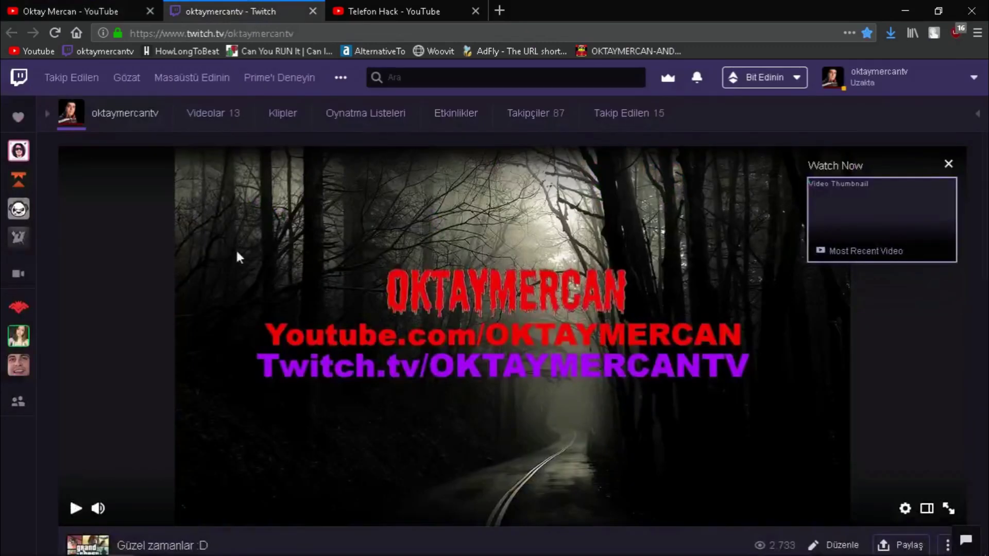
{"action": "left_click", "coordinate": [79, 12]}
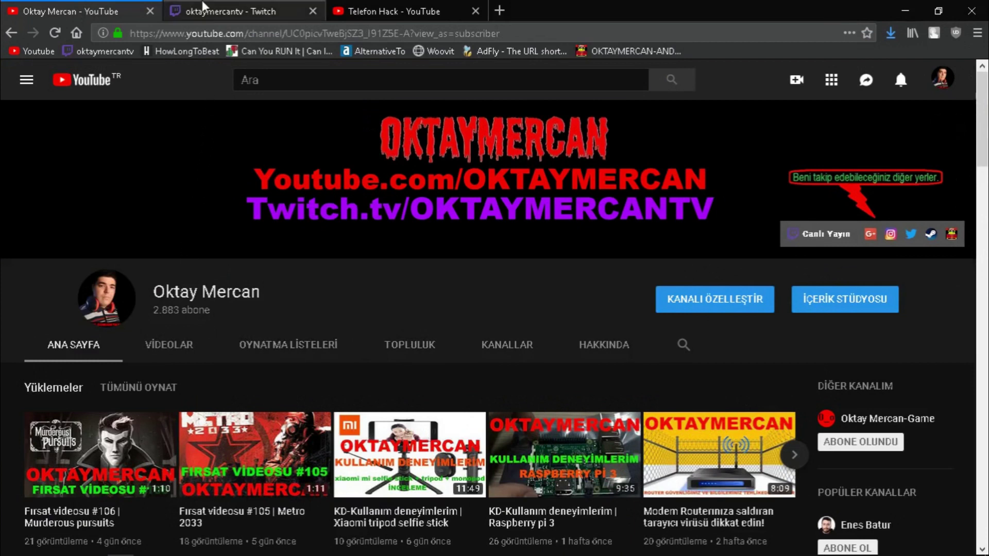
{"action": "left_click", "coordinate": [204, 15]}
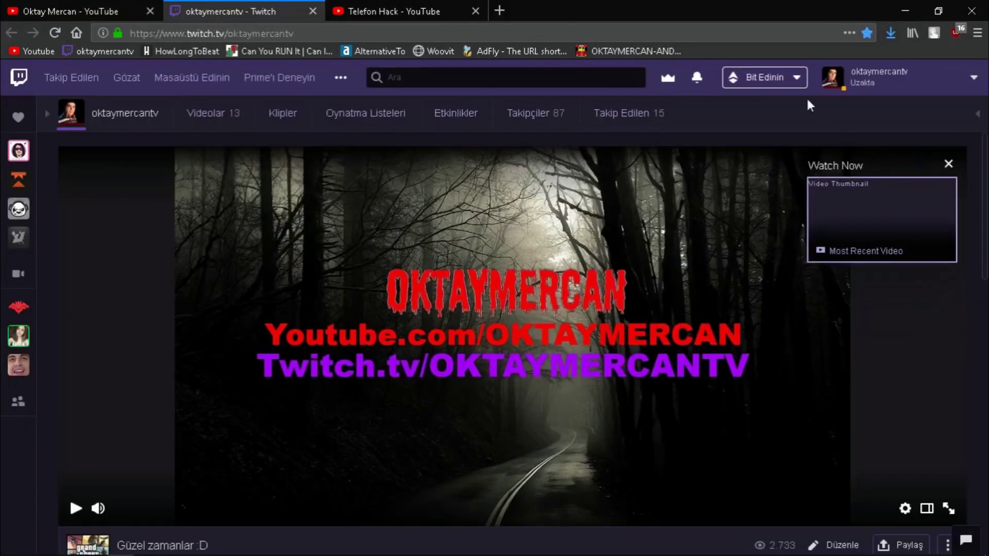
{"action": "scroll", "coordinate": [708, 186], "scroll_direction": "down", "scroll_amount": 3}
{"action": "scroll", "coordinate": [691, 273], "scroll_direction": "up", "scroll_amount": 3}
{"action": "left_click", "coordinate": [4, 7]}
{"action": "mouse_move", "coordinate": [198, 554]}
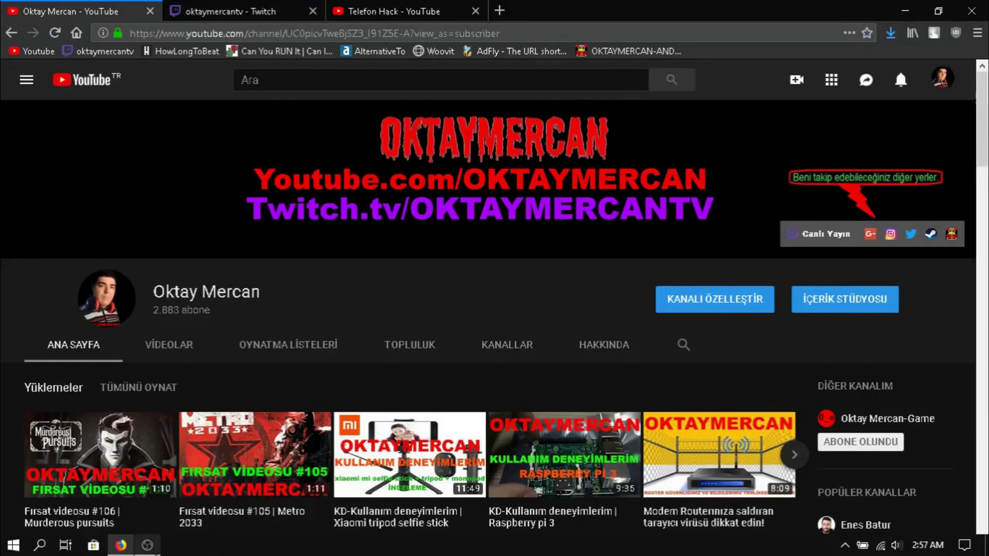